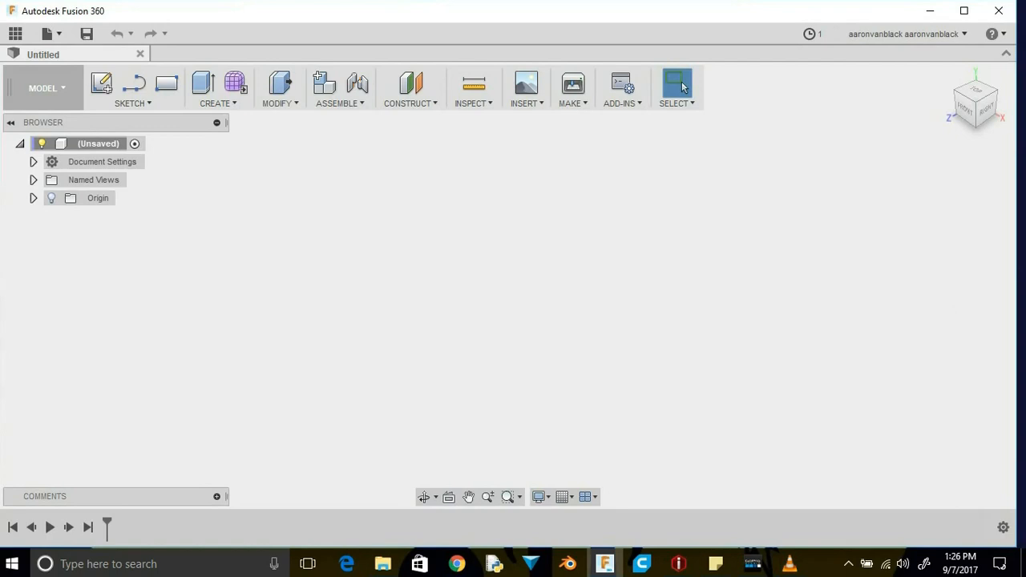
# Create a new sketch on the horizontal XZ origin plane, seen from the top
pyautogui.click(133, 103)
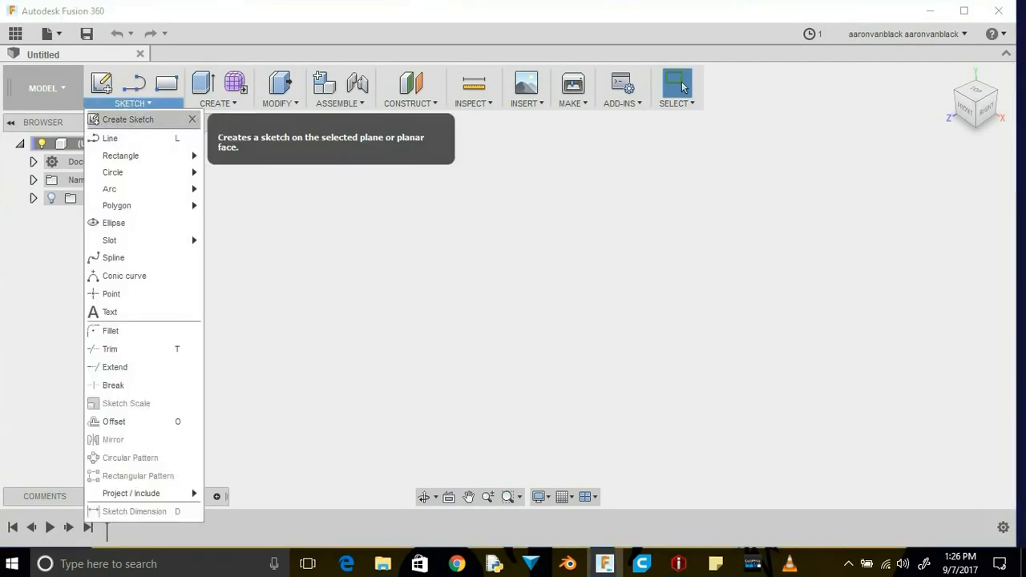
pyautogui.click(129, 120)
pyautogui.click(508, 322)
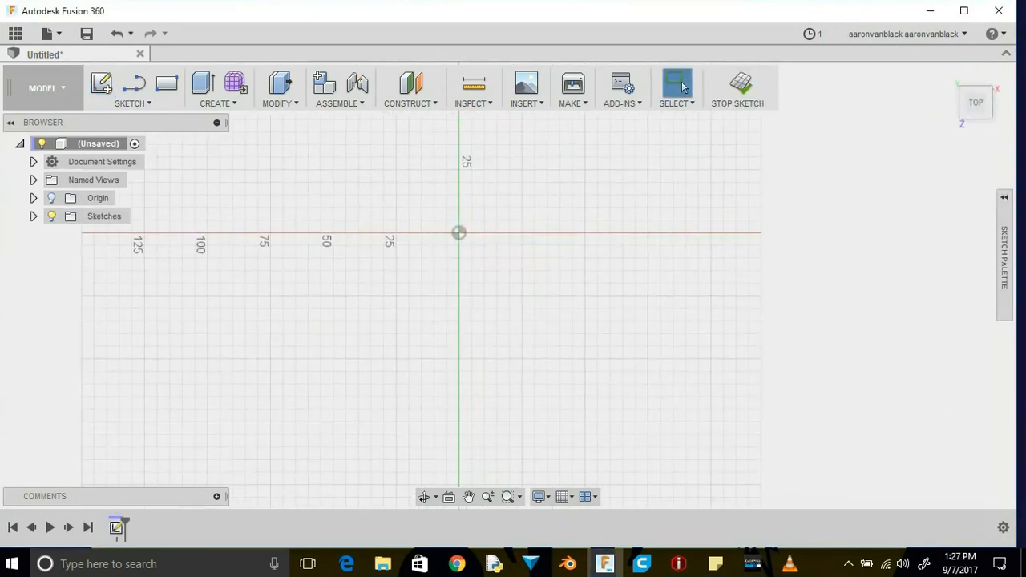
# Save the design under the name Kayak_Rudder_Mount in the default project location
pyautogui.hotkey('ctrl', 's')
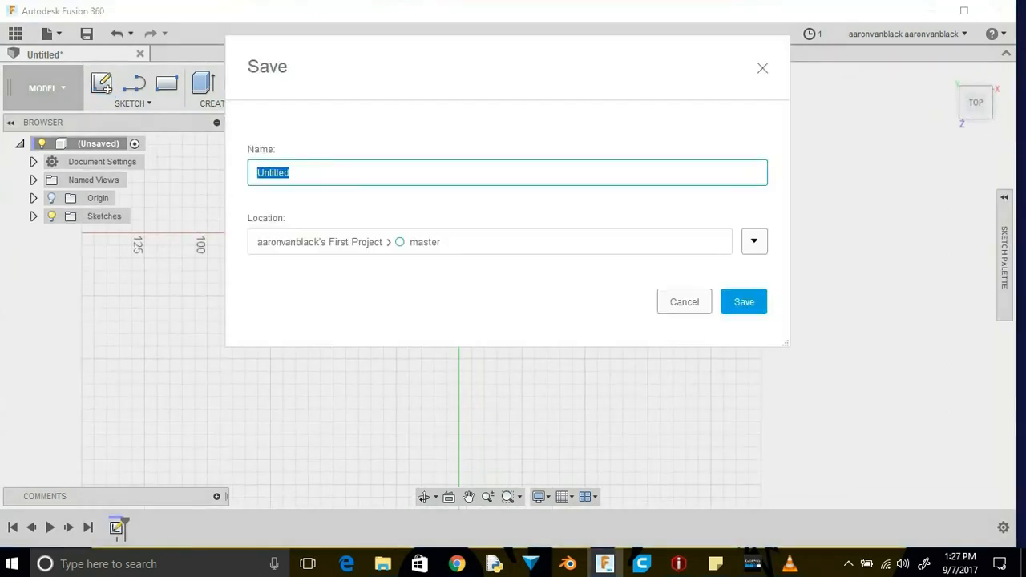
pyautogui.write('Kayak_Rudder_Mount')
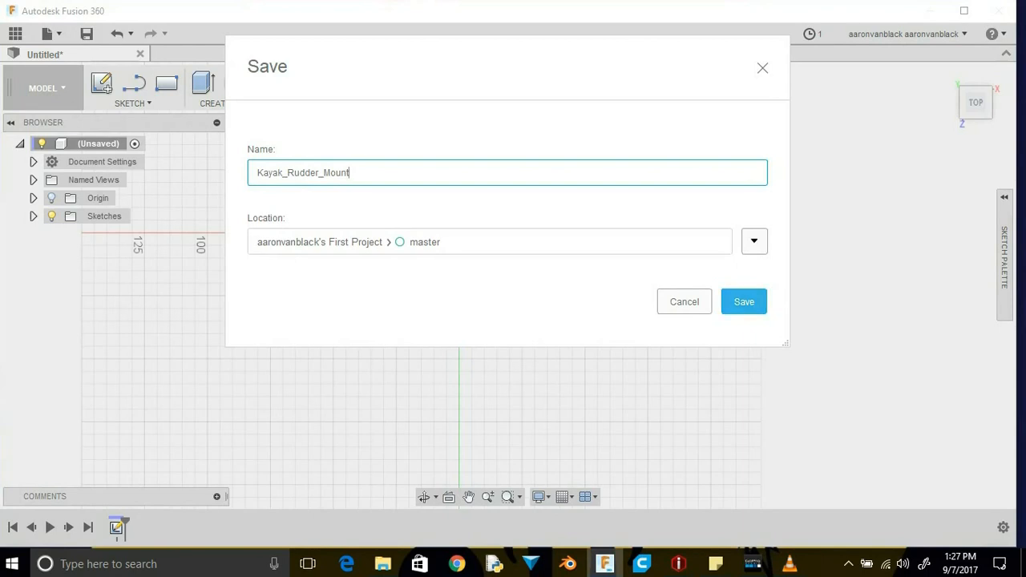
pyautogui.click(744, 303)
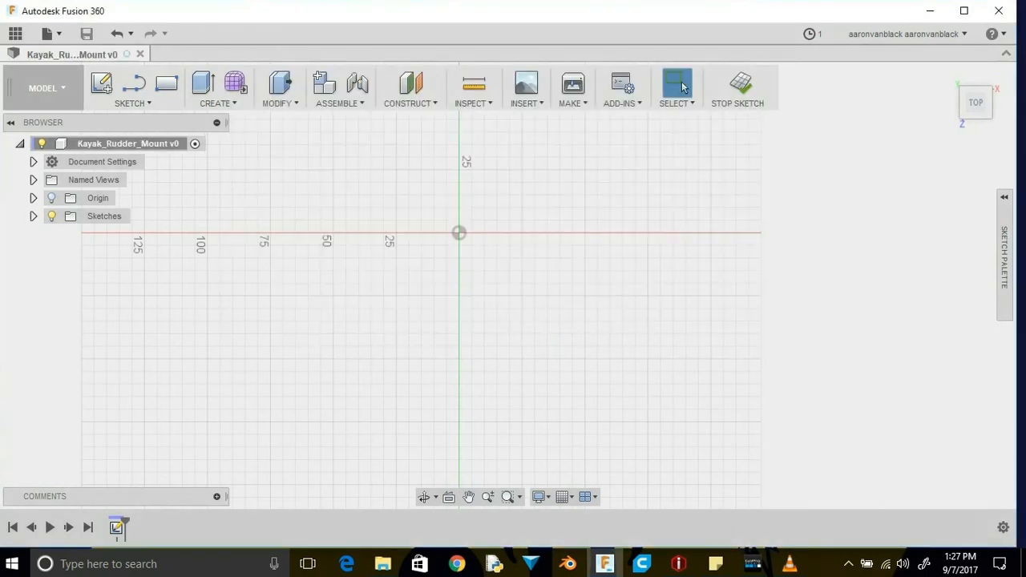
# Sketch a center-to-center slot from the origin along the horizontal axis, 80 mm between centers and 22 mm wide
pyautogui.click(133, 104)
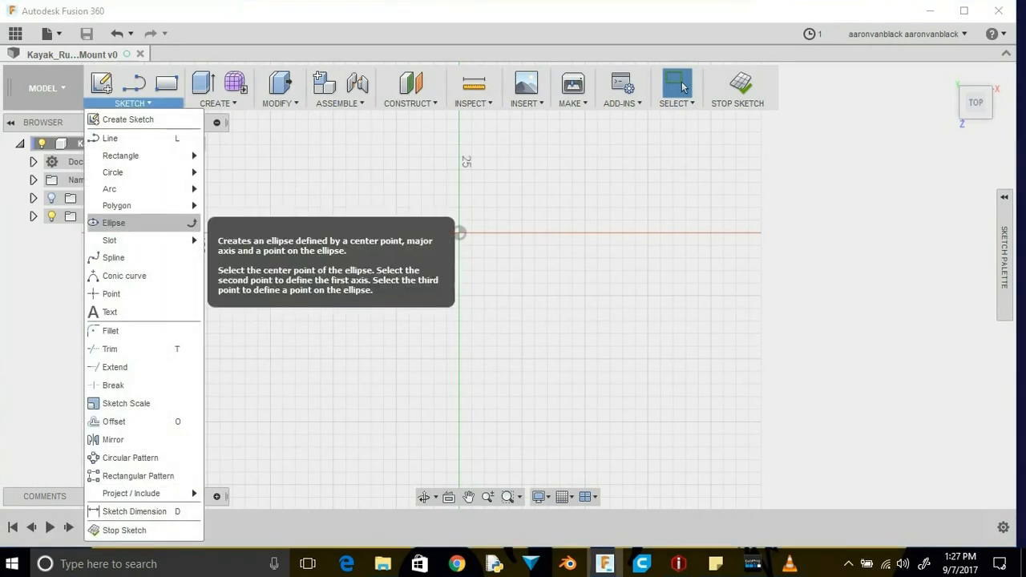
pyautogui.moveTo(120, 240)
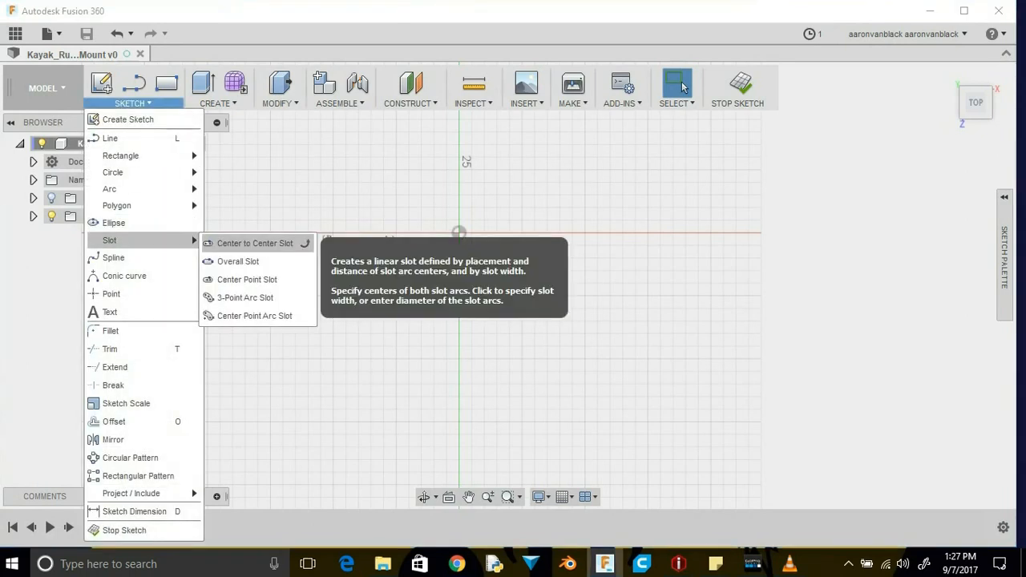
pyautogui.click(255, 243)
pyautogui.moveTo(443, 239)
pyautogui.mouseDown(button='middle')
pyautogui.moveTo(415, 263)
pyautogui.moveTo(403, 296)
pyautogui.mouseUp(button='middle')
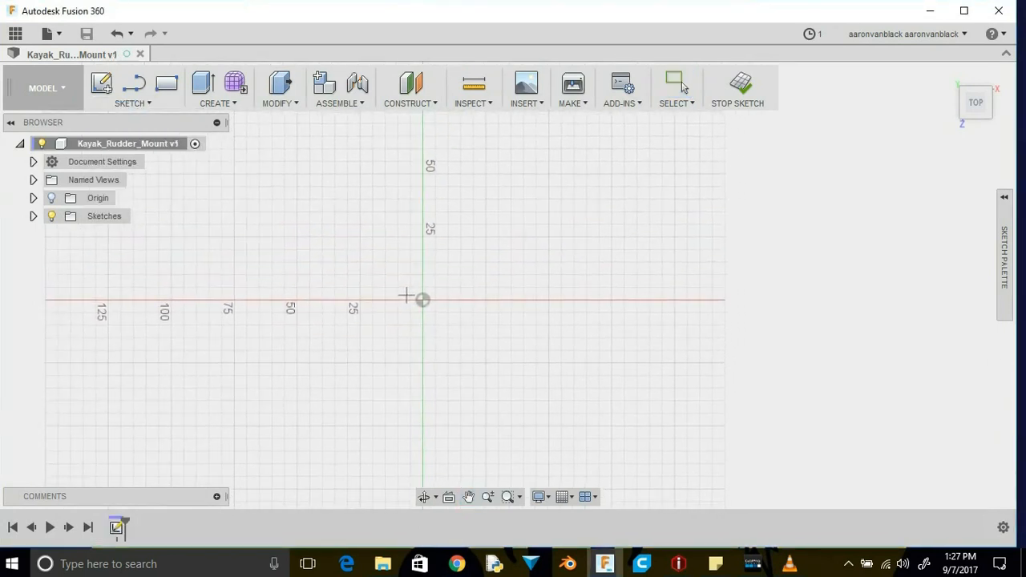
pyautogui.click(422, 300)
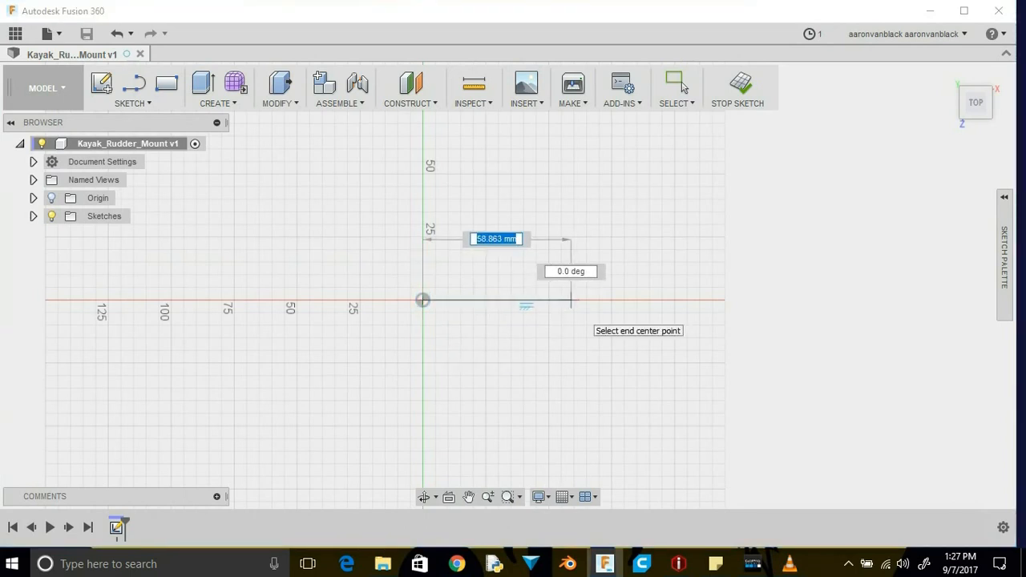
pyautogui.write('80')
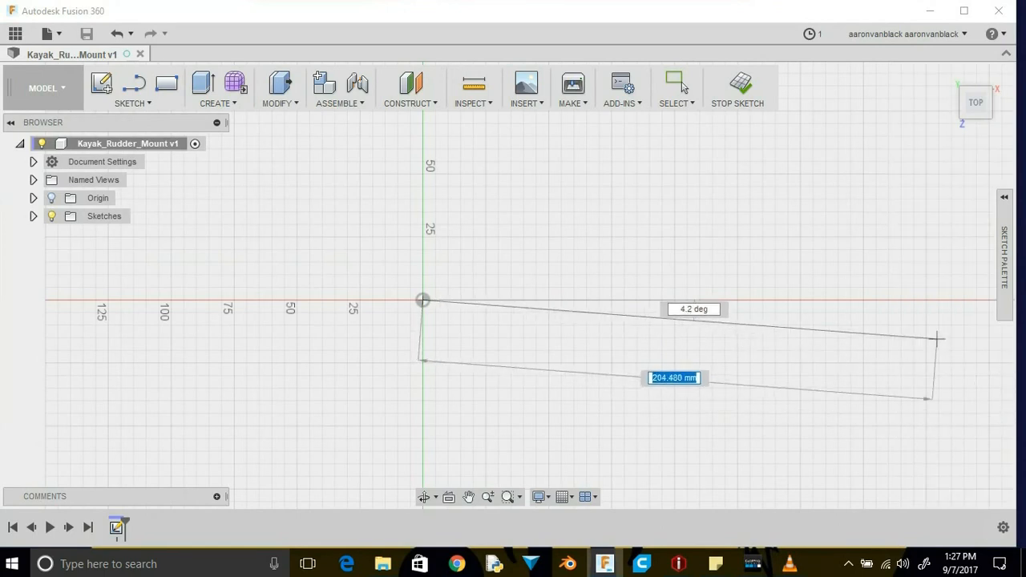
pyautogui.write('80')
pyautogui.press('Tab')
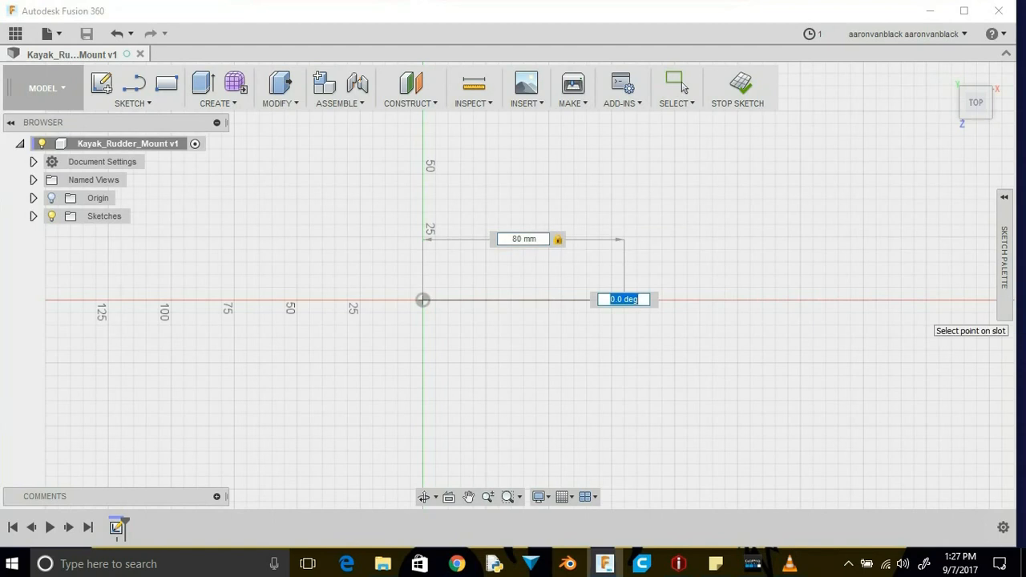
pyautogui.press('Return')
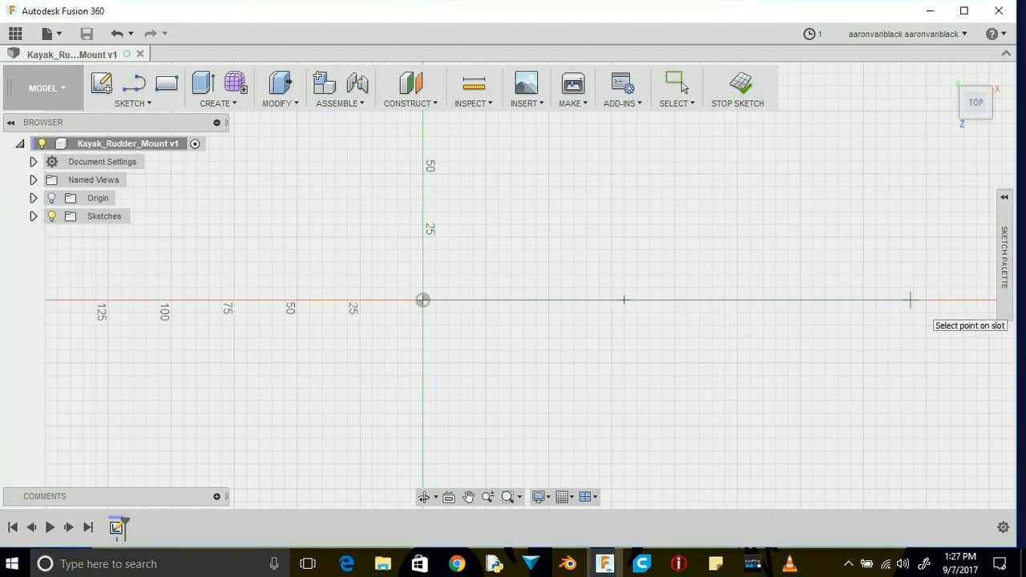
pyautogui.write('22')
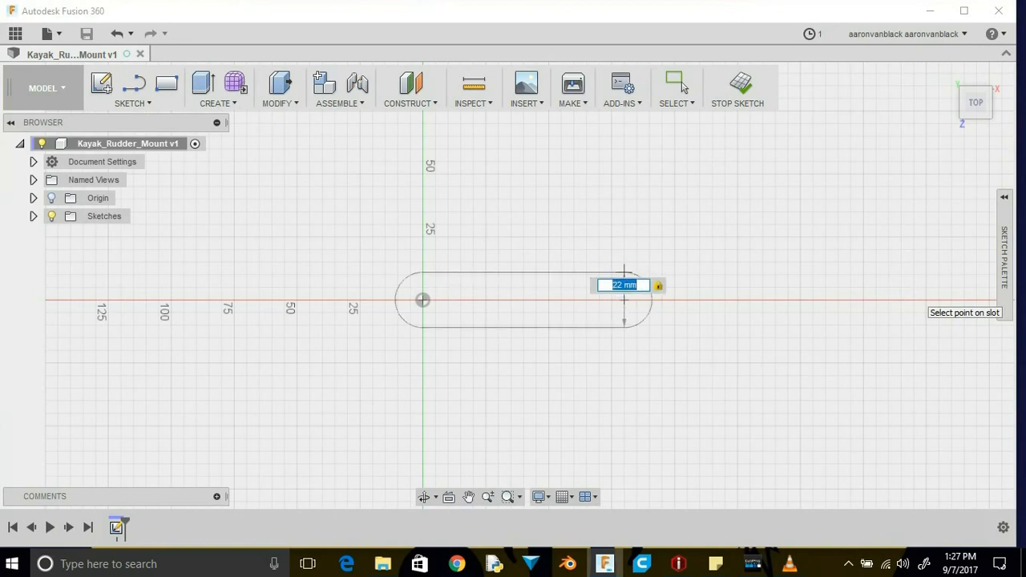
pyautogui.press('Return')
# Draw an 80 mm horizontal line along the slot's centerline, starting at the outermost point of the rounded end near the origin
pyautogui.press('l')
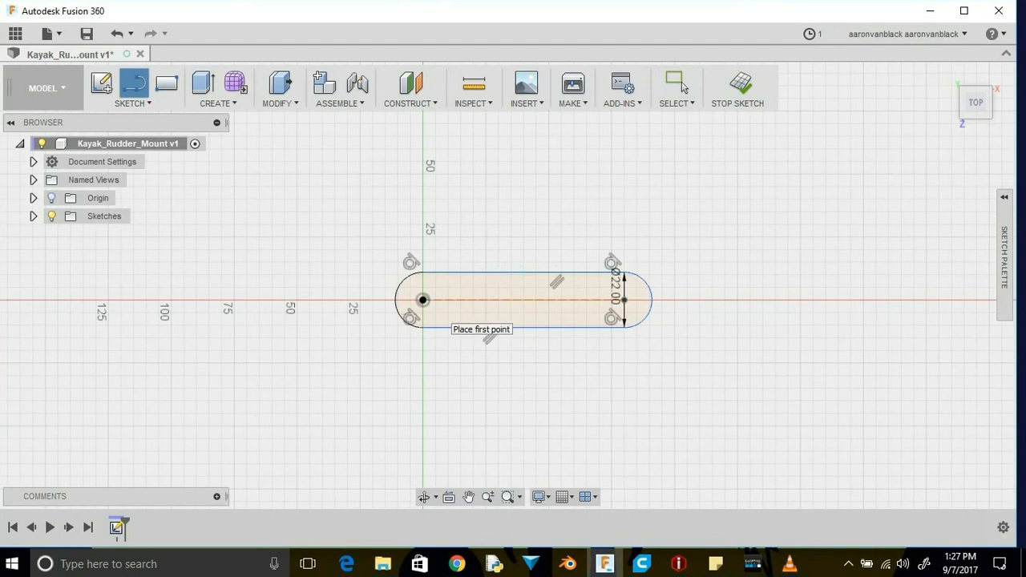
pyautogui.scroll(2, 389, 302)
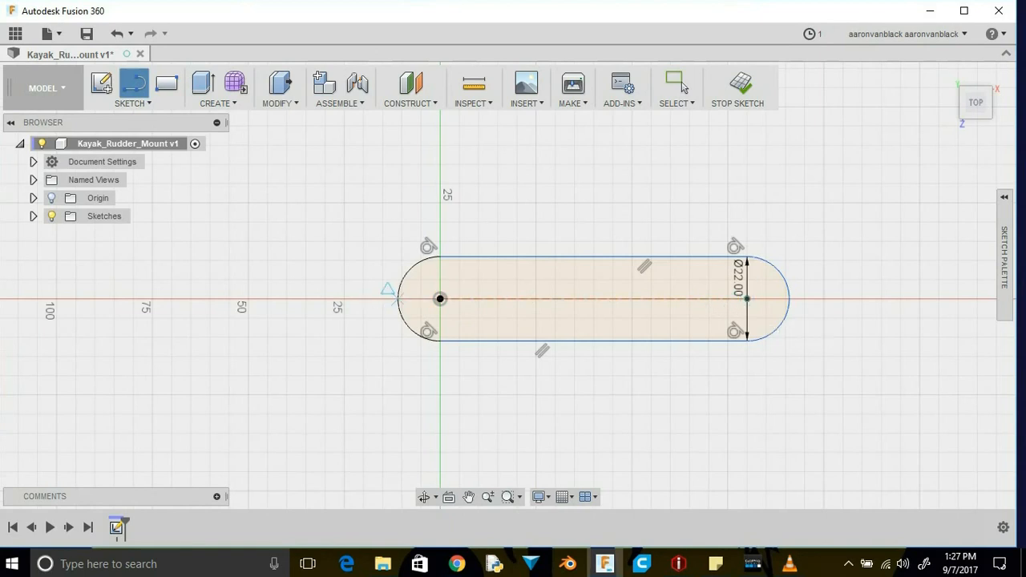
pyautogui.click(441, 299)
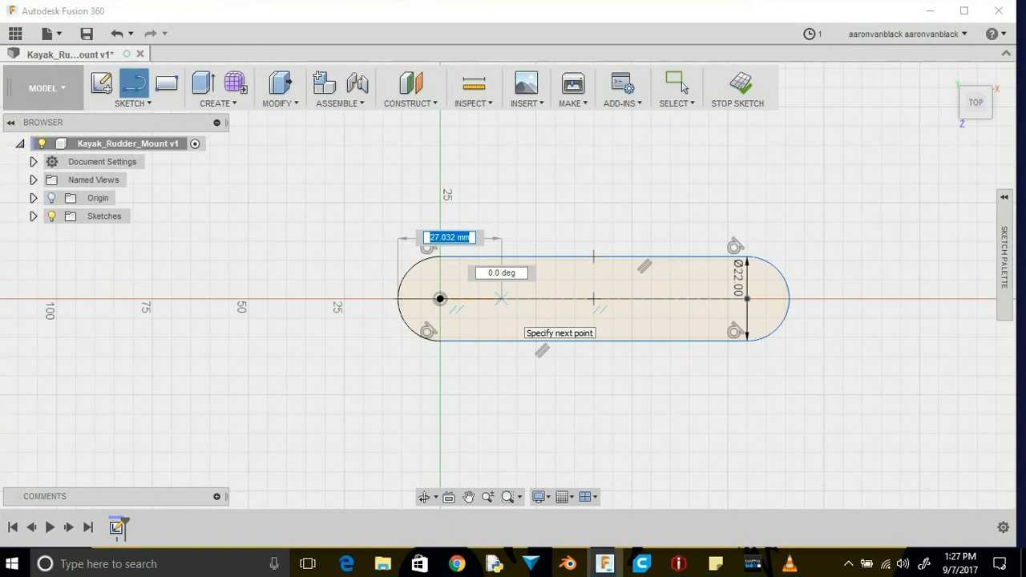
pyautogui.write('80')
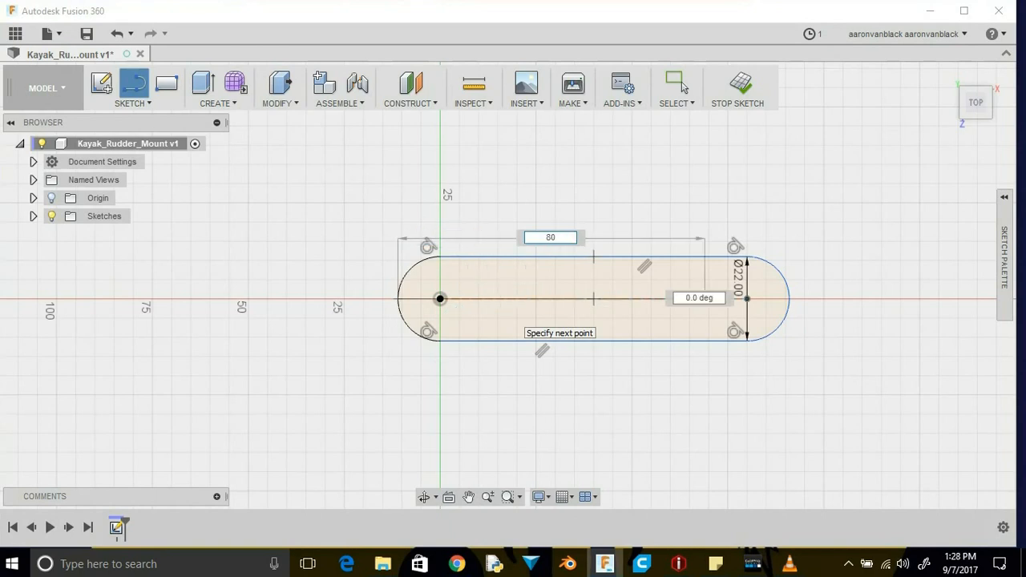
pyautogui.press('Return')
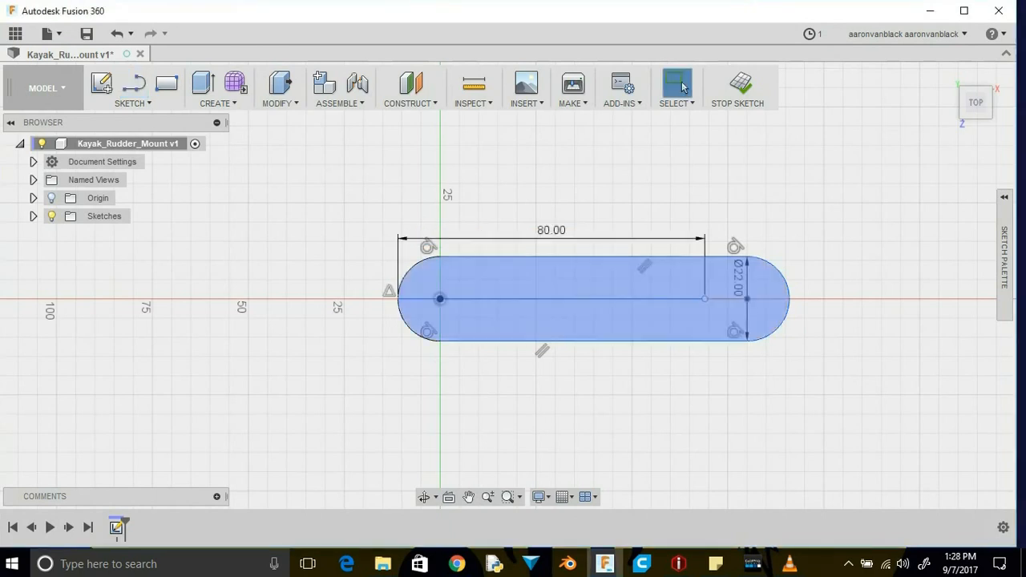
# Draw a perpendicular line across the full slot width through the free end of the 80 mm centerline
pyautogui.press('l')
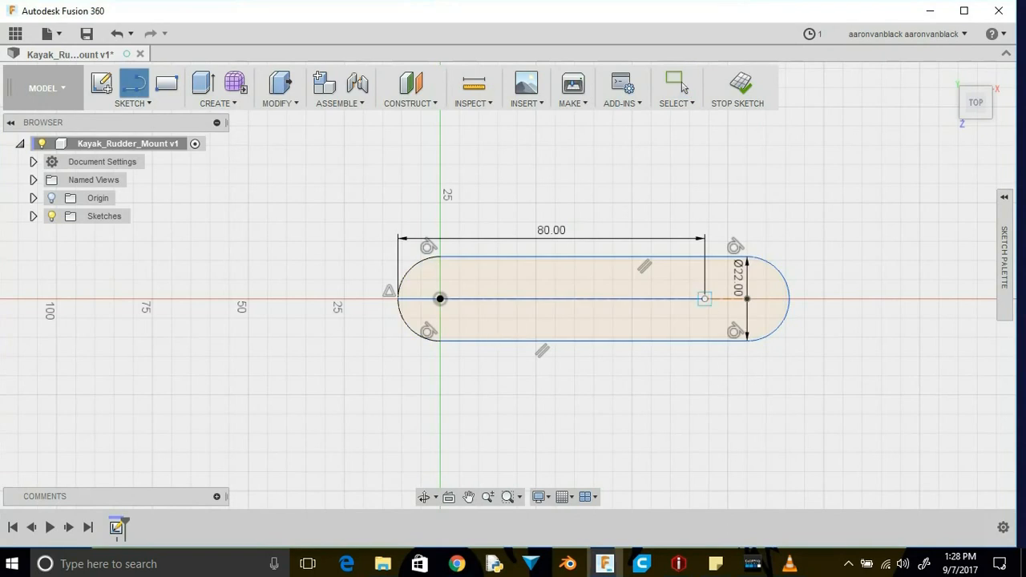
pyautogui.click(705, 341)
pyautogui.click(705, 298)
pyautogui.click(704, 256)
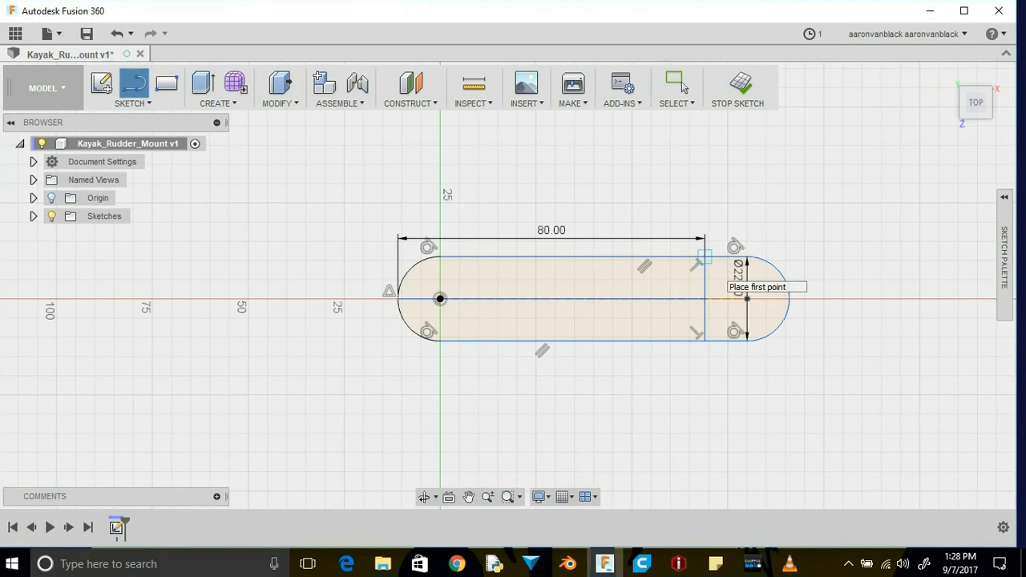
pyautogui.press('Escape')
# Trim away the slot's far rounded end and the edge pieces beyond the perpendicular line, leaving a straight end
pyautogui.press('t')
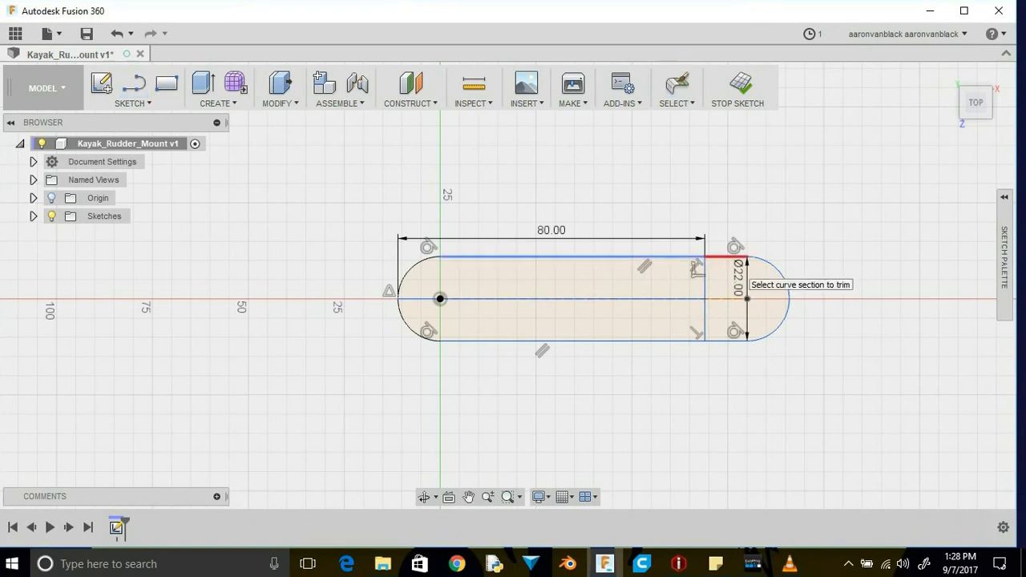
pyautogui.click(725, 257)
pyautogui.click(790, 298)
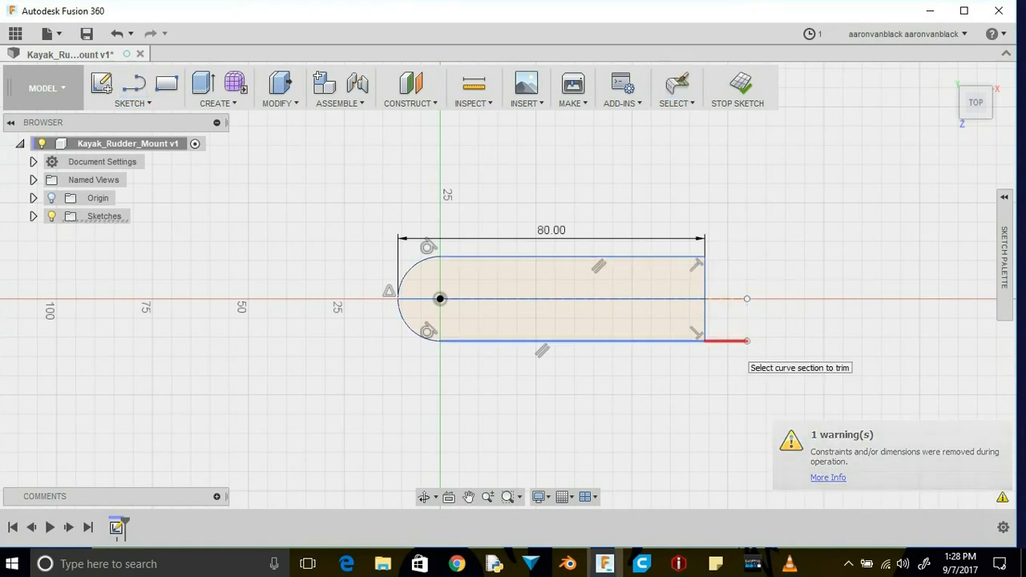
pyautogui.click(730, 341)
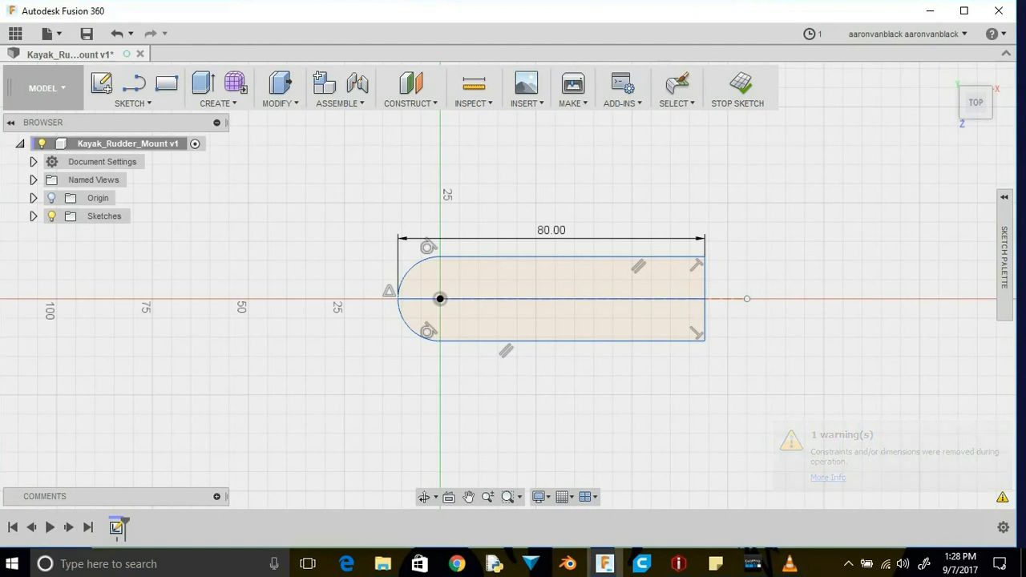
# Apply the Fix constraint to the lower half of the straight end line and to the lower long edge
pyautogui.click(680, 85)
pyautogui.click(704, 313)
pyautogui.rightClick(705, 313)
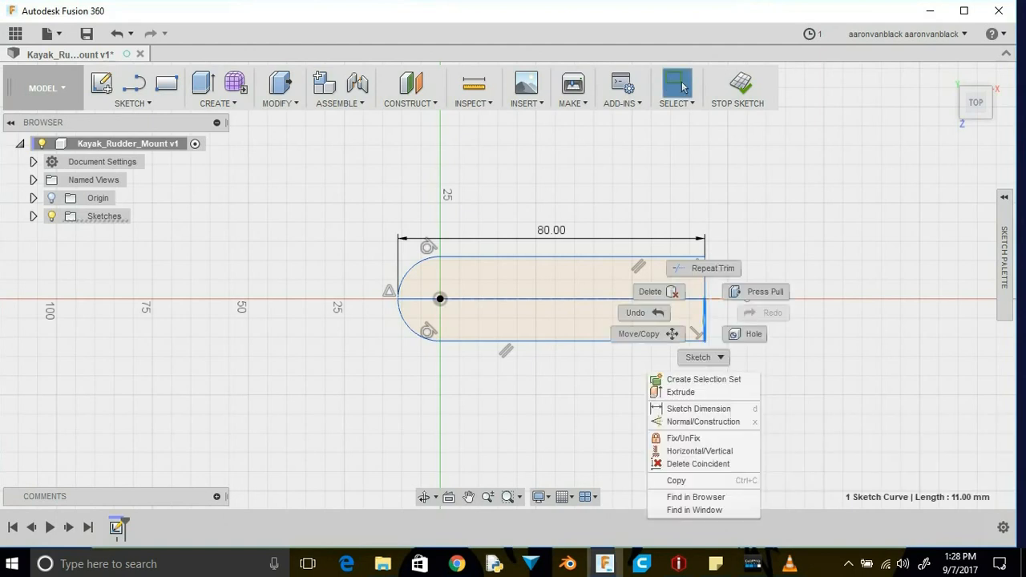
pyautogui.click(683, 438)
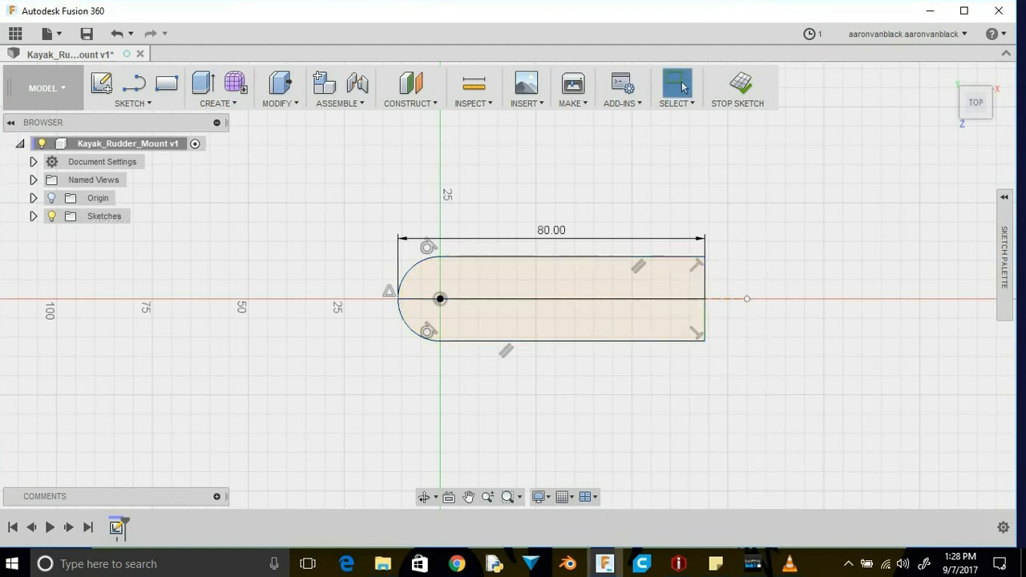
pyautogui.click(677, 341)
pyautogui.rightClick(678, 341)
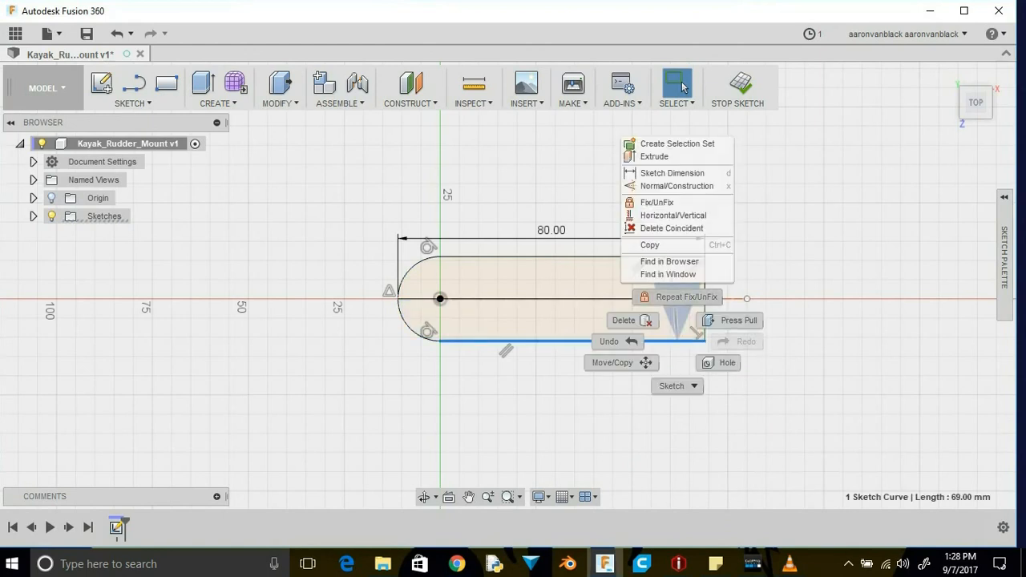
pyautogui.press('Escape')
# Apply the Fix constraint to the upper half of the straight end line and to the upper long edge
pyautogui.click(704, 282)
pyautogui.rightClick(704, 282)
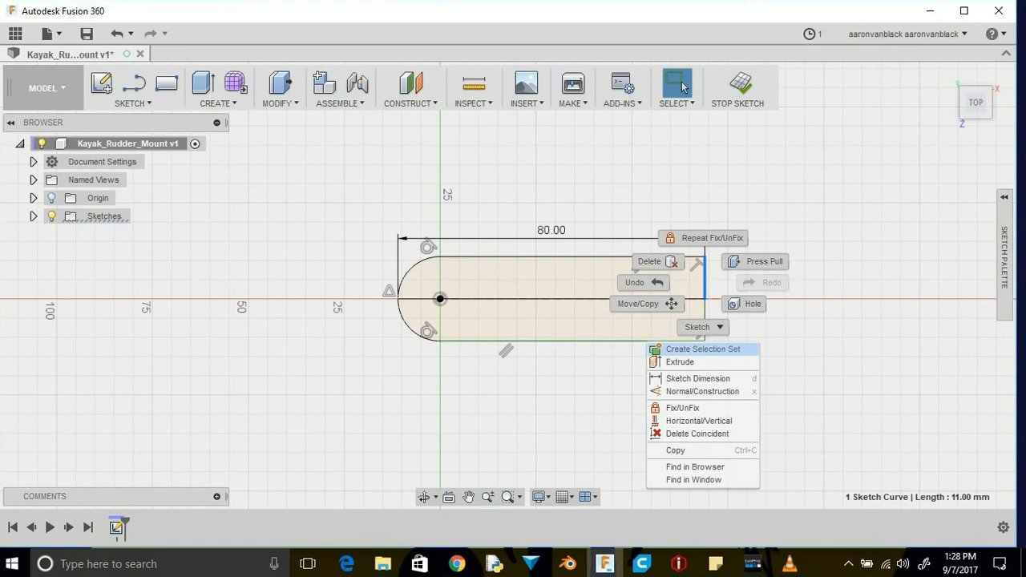
pyautogui.press('Escape')
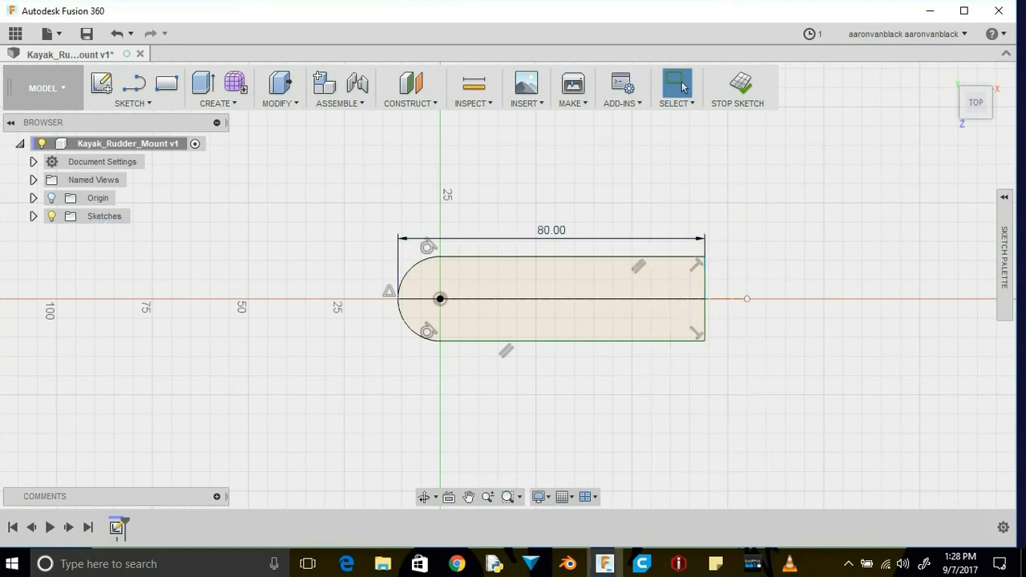
pyautogui.click(676, 256)
pyautogui.rightClick(676, 257)
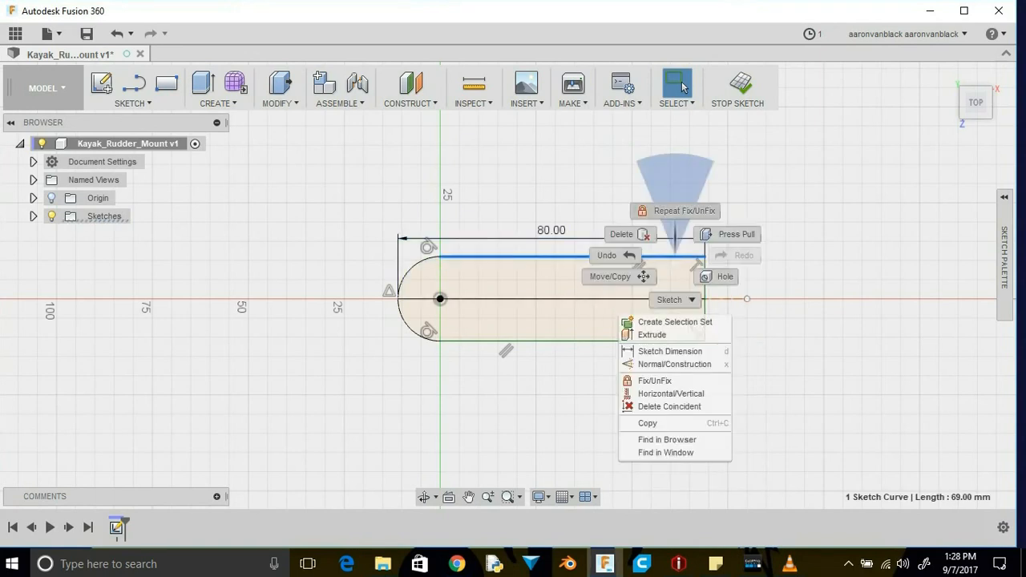
pyautogui.press('Escape')
pyautogui.press('Escape')
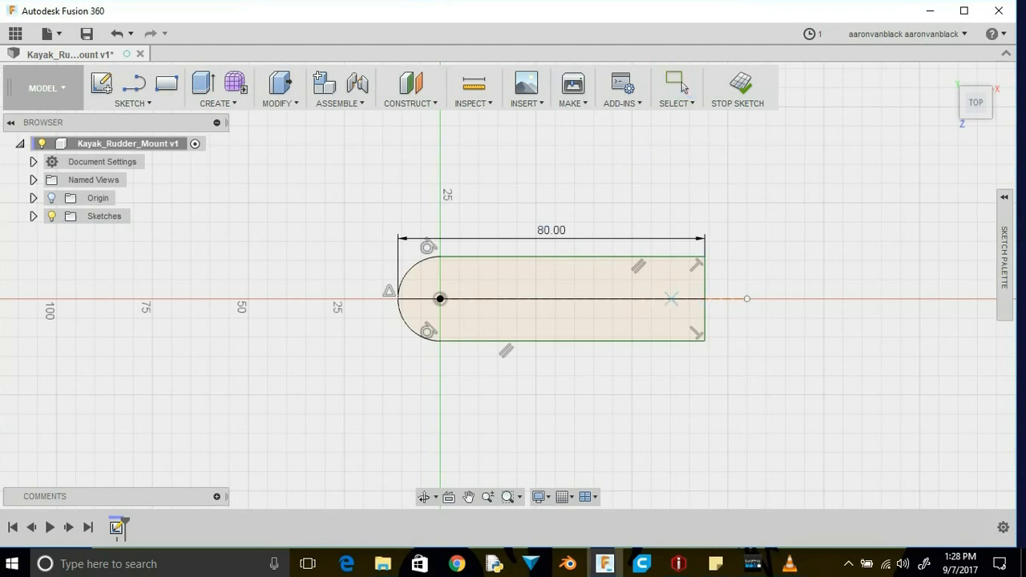
# Draw a 5 mm diameter circle centered on the centerline near the profile's straight end
pyautogui.click(674, 298)
pyautogui.write('5')
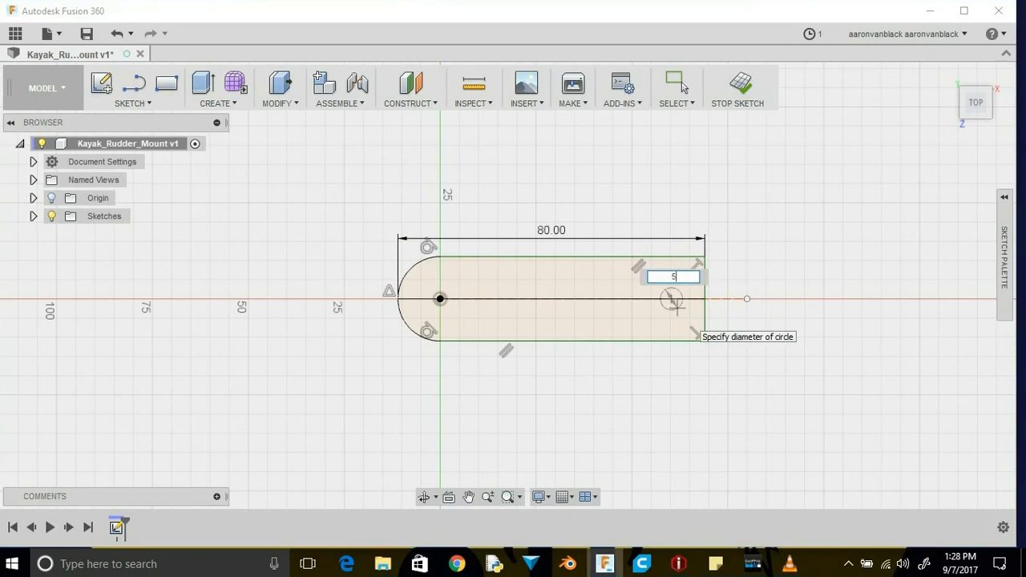
pyautogui.press('Tab')
pyautogui.press('Return')
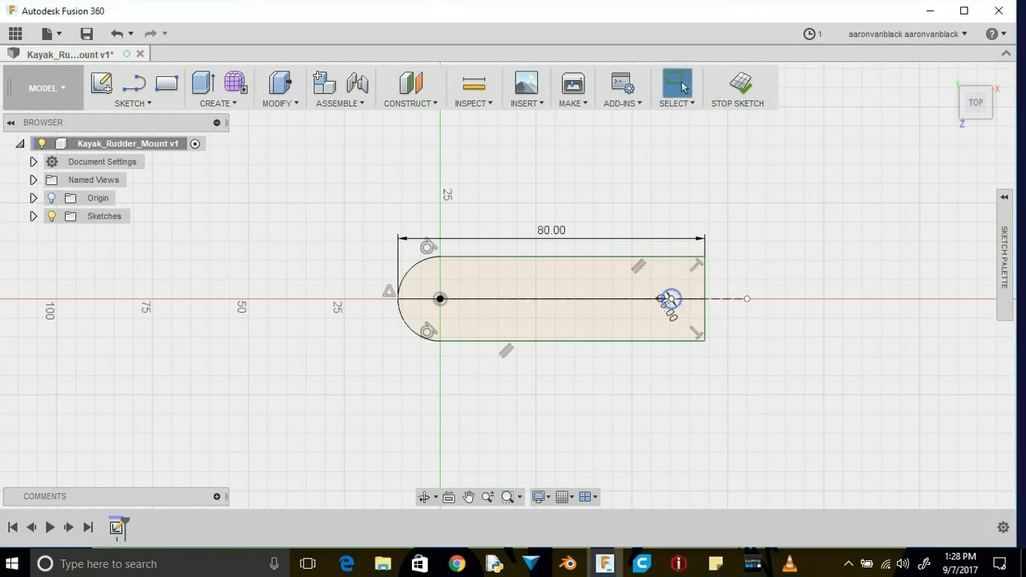
# Draw a second 5 mm diameter circle centered on the centerline, between the first circle and the rounded end
pyautogui.scroll(4, 670, 309)
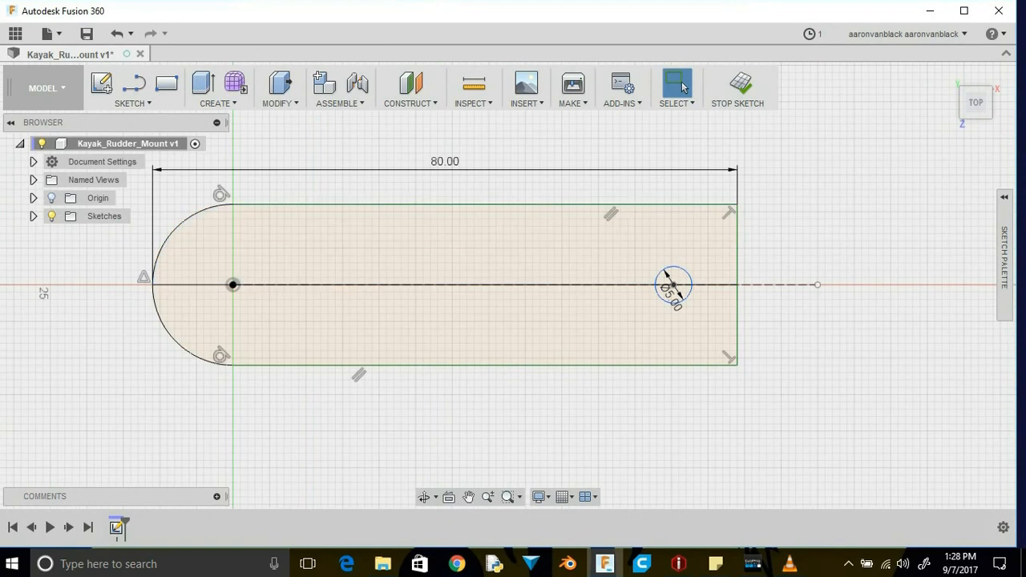
pyautogui.click(492, 284)
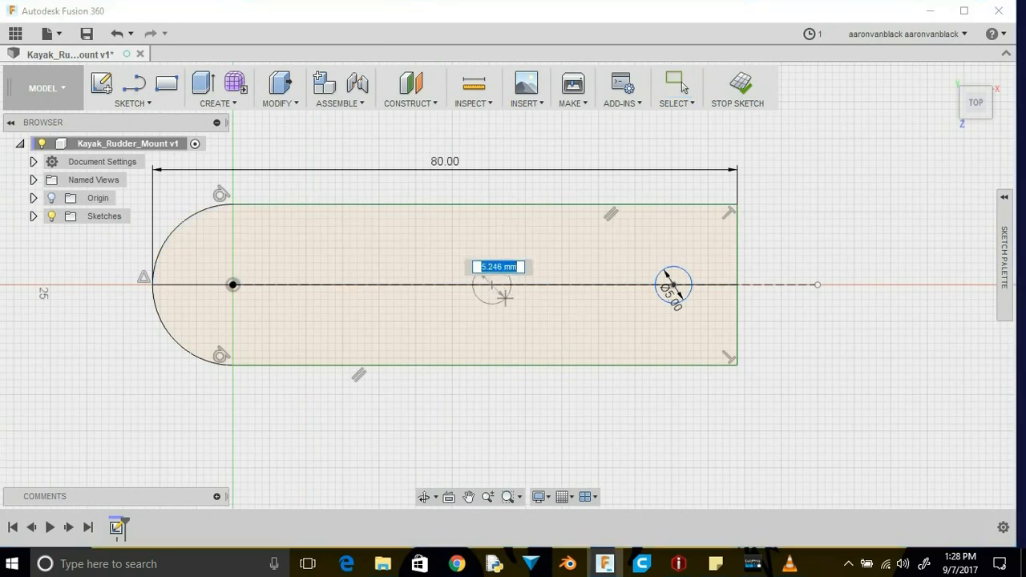
pyautogui.write('5')
pyautogui.press('Tab')
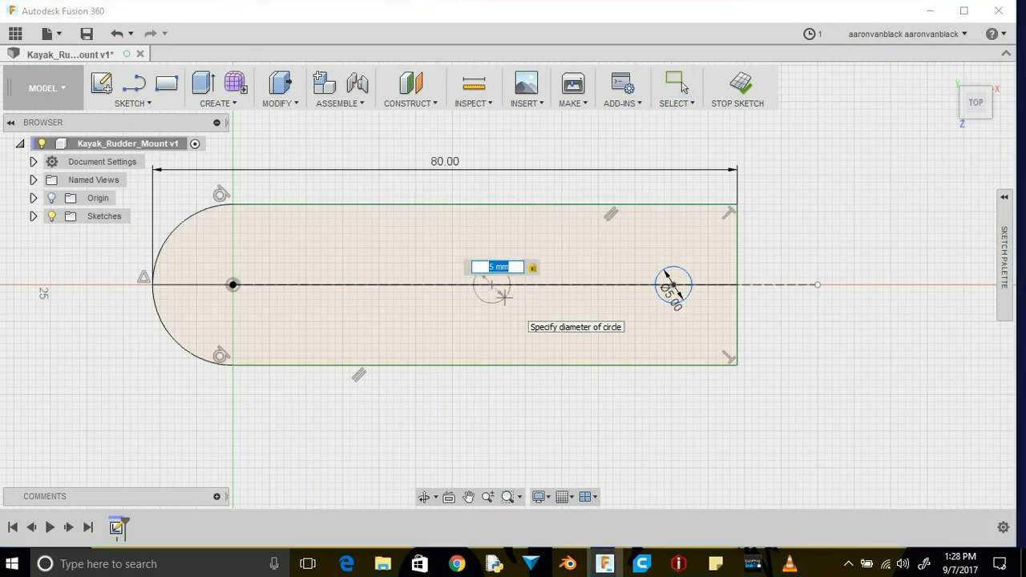
pyautogui.press('Return')
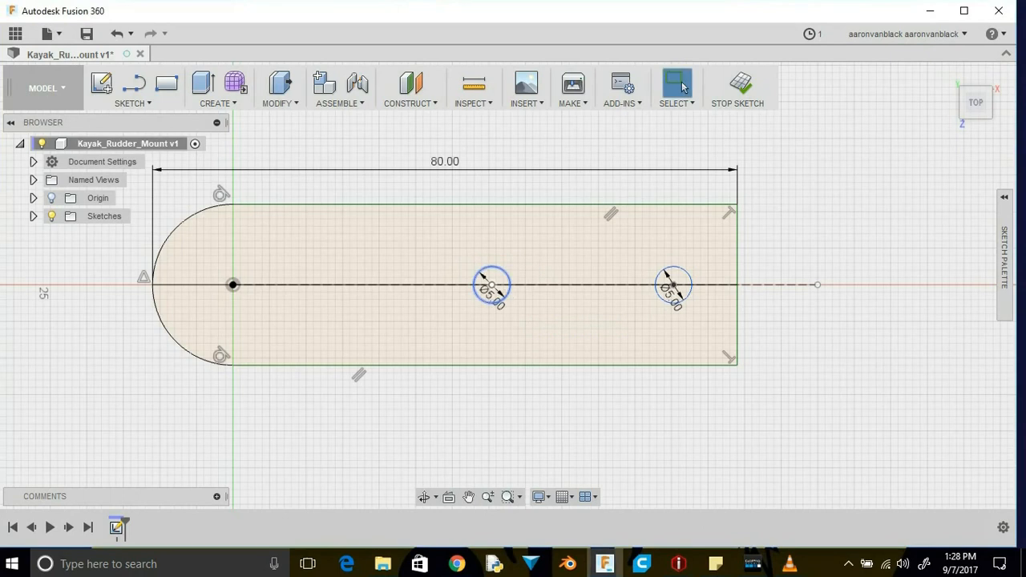
# Dimension the distance between the two circle centers as 20 mm
pyautogui.click(673, 284)
pyautogui.keyDown('shift'); pyautogui.click(491, 284); pyautogui.keyUp('shift')
pyautogui.press('d')
pyautogui.click(553, 240)
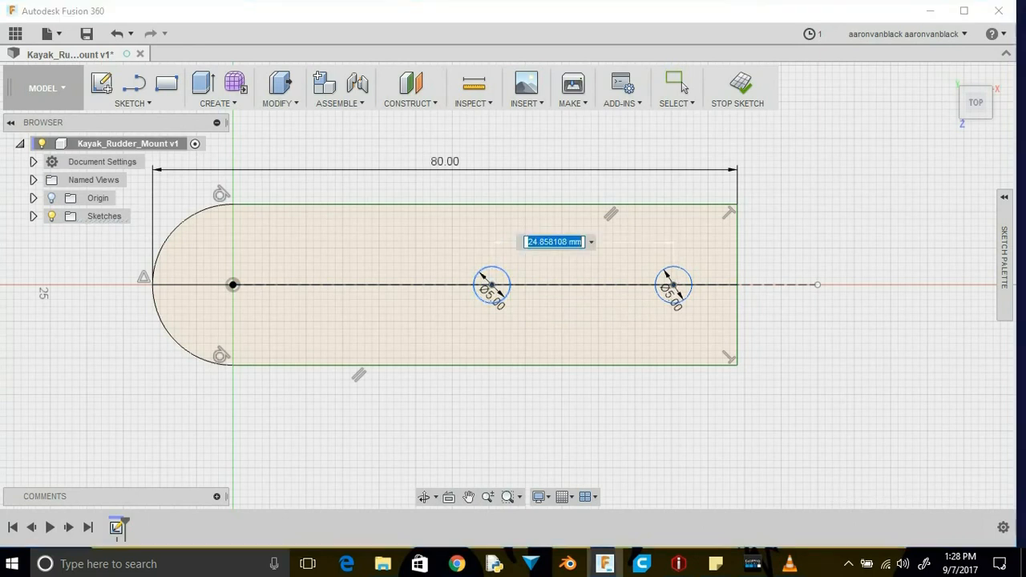
pyautogui.write('20')
pyautogui.press('Return')
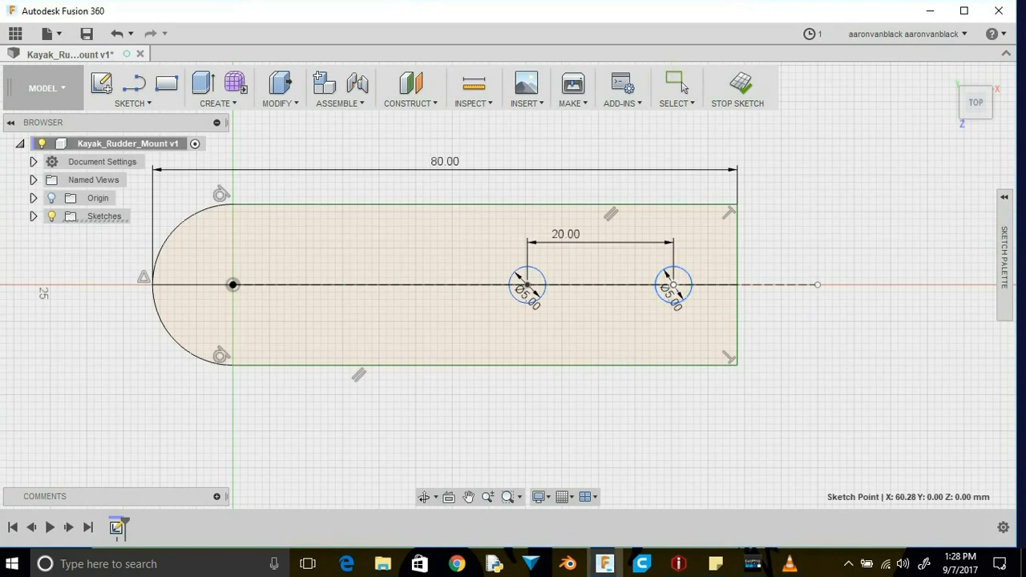
# Dimension the distance from the nearer circle's center to the profile's straight end as 15 mm
pyautogui.click(737, 284)
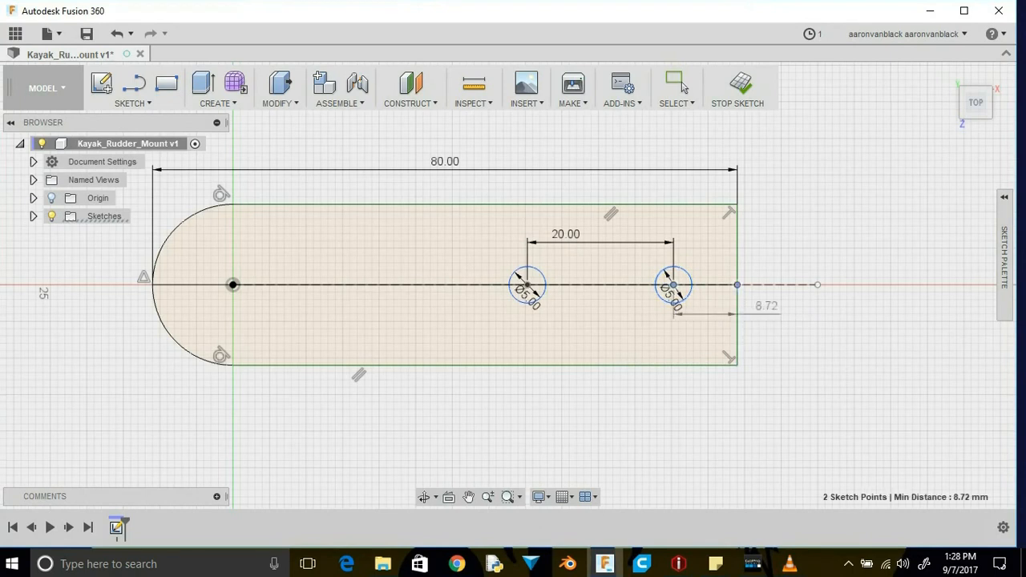
pyautogui.click(793, 329)
pyautogui.write('15')
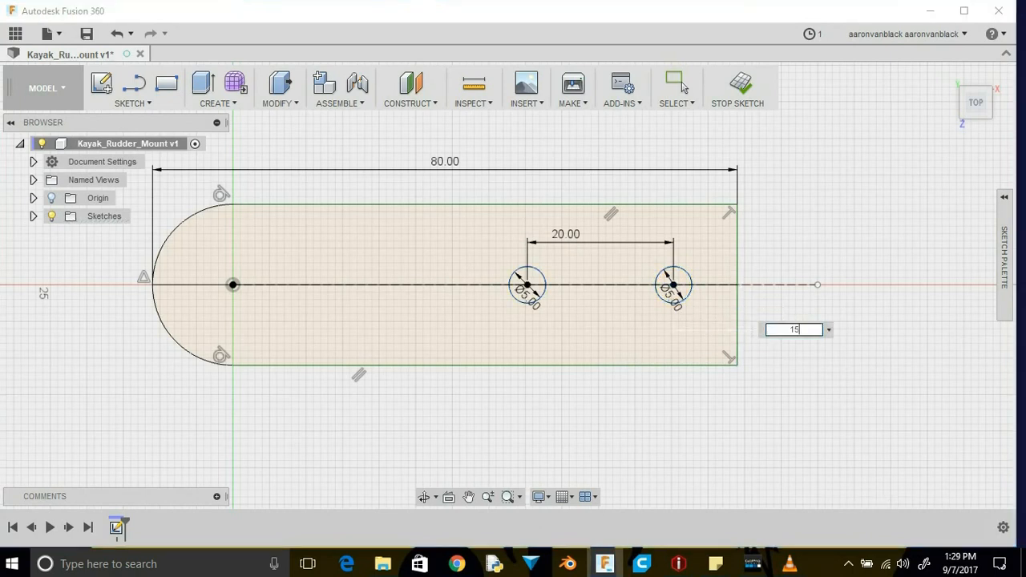
pyautogui.press('Return')
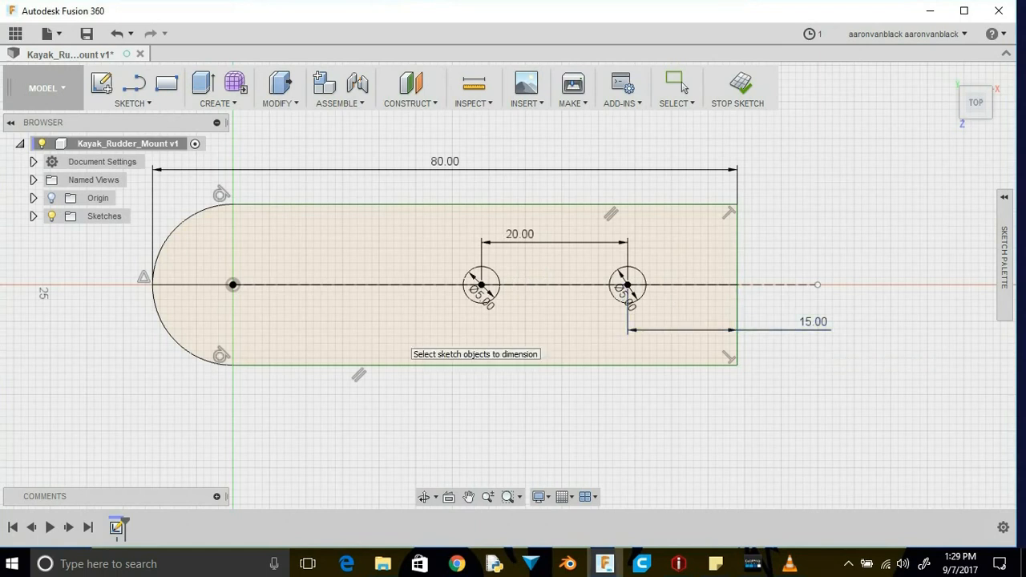
pyautogui.press('Escape')
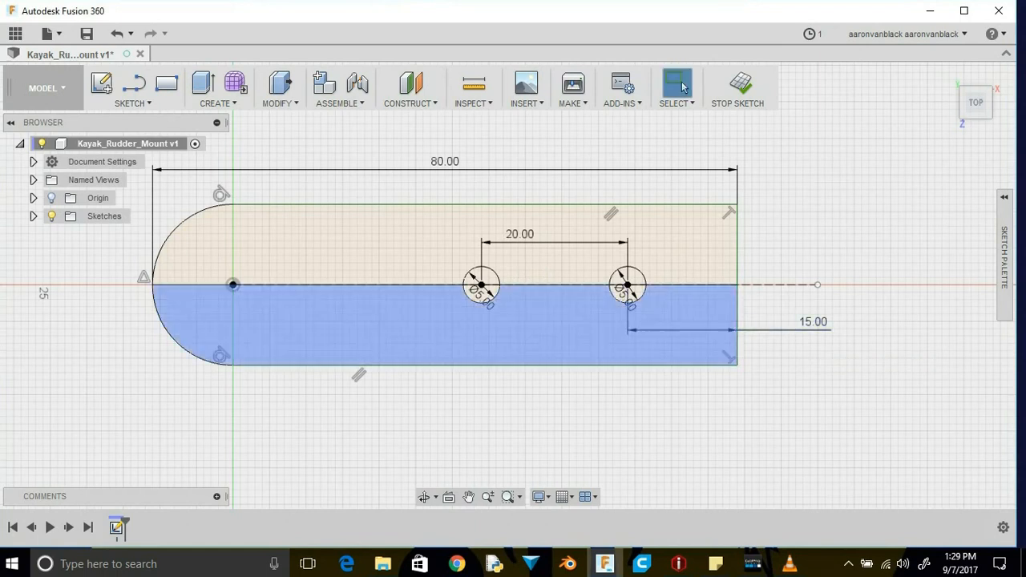
# Extrude both halves of the profile, excluding the two circles, 4.5 mm upward as a new body
pyautogui.click(361, 321)
pyautogui.keyDown('ctrl'); pyautogui.click(361, 249); pyautogui.keyUp('ctrl')
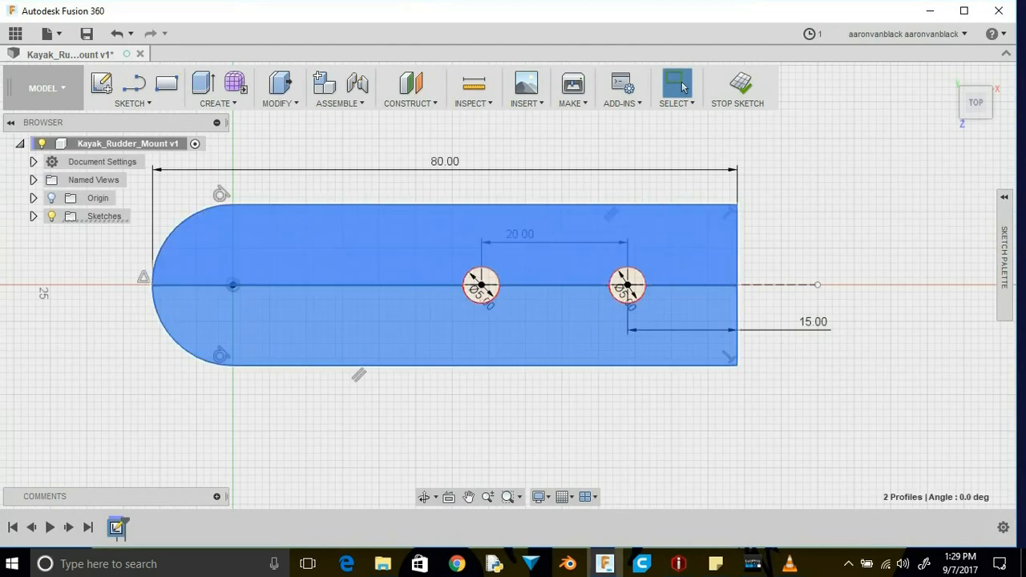
pyautogui.moveTo(513, 321)
pyautogui.keyDown('shift'); pyautogui.mouseDown(button='middle')
pyautogui.moveTo(364, 315)
pyautogui.moveTo(377, 288)
pyautogui.moveTo(513, 276)
pyautogui.moveTo(530, 252)
pyautogui.mouseUp(button='middle'); pyautogui.keyUp('shift')
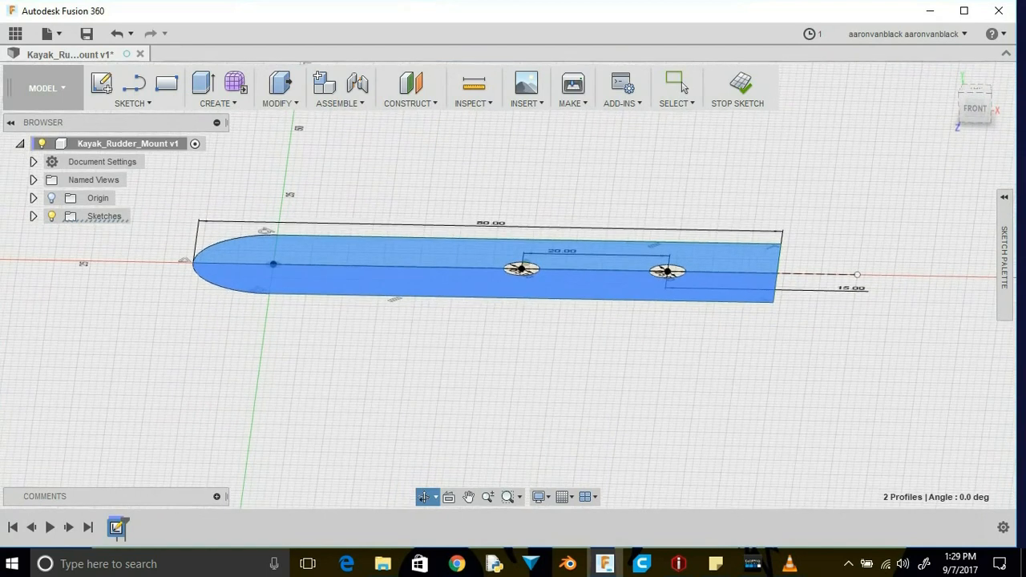
pyautogui.write('e')
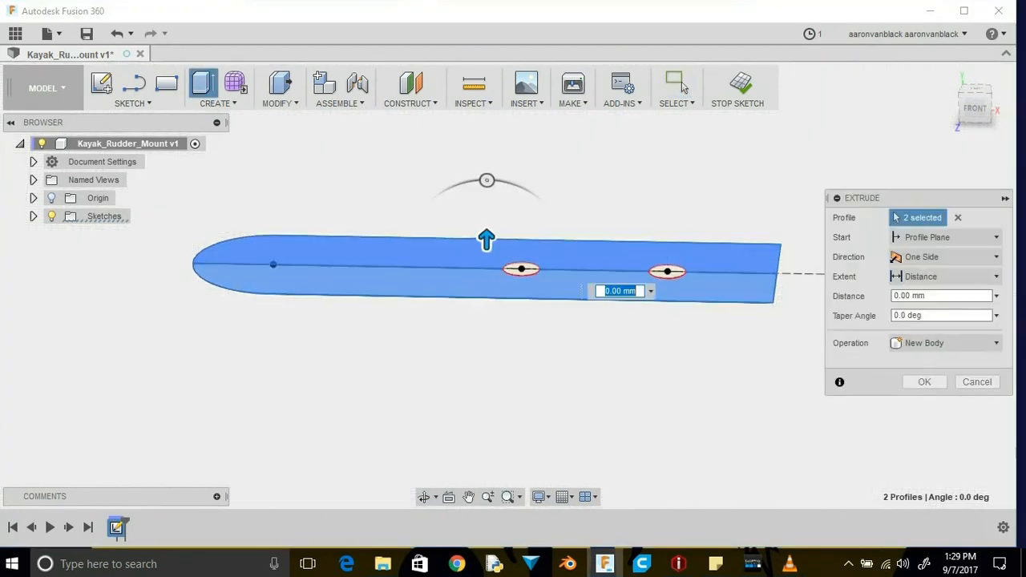
pyautogui.write('4.')
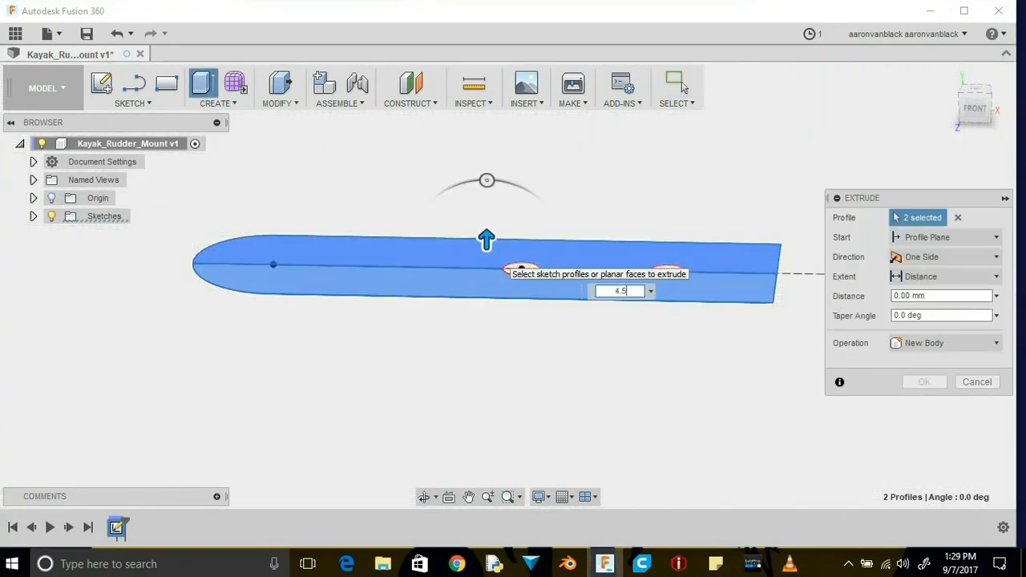
pyautogui.write('5')
pyautogui.press('Return')
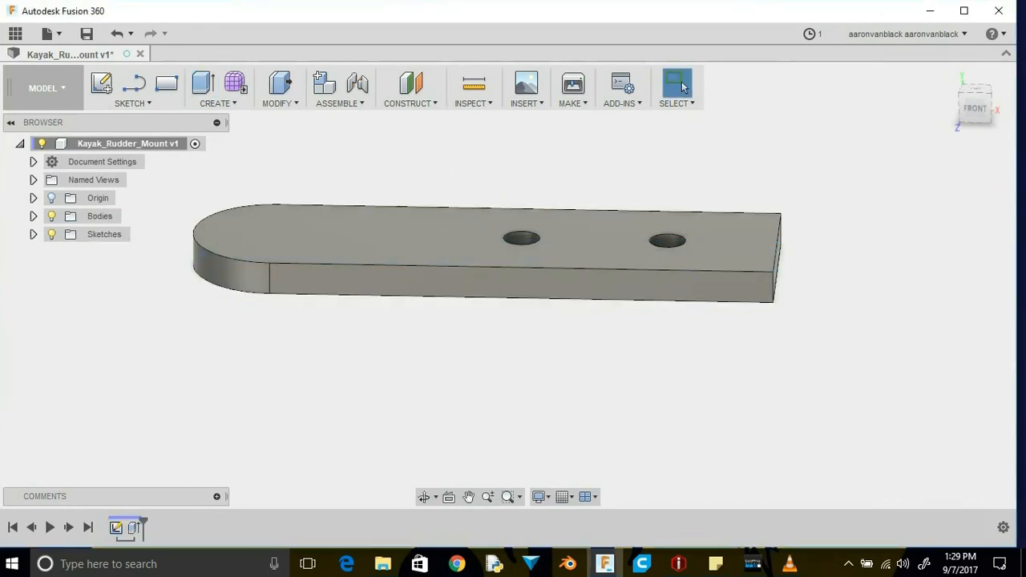
# Start a sketch on the plate's top face and draw an 8.5 mm diameter circle at the rounded end's center
pyautogui.click(976, 89)
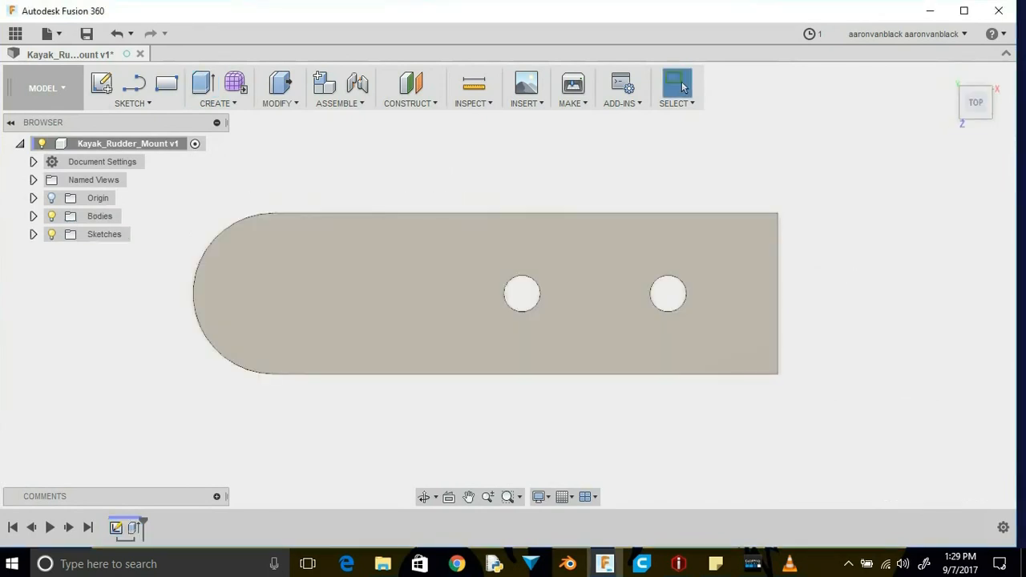
pyautogui.press('c')
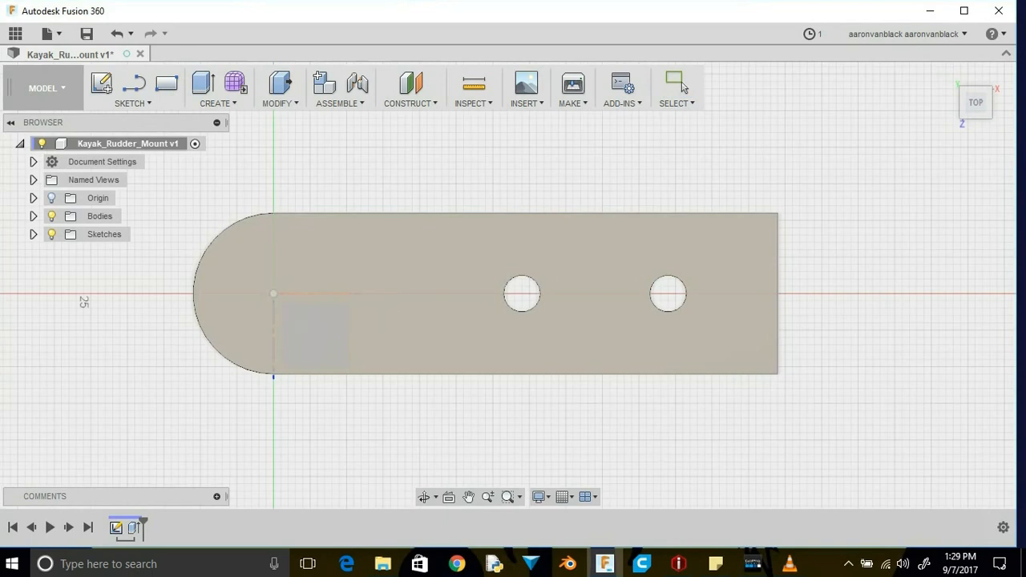
pyautogui.click(289, 311)
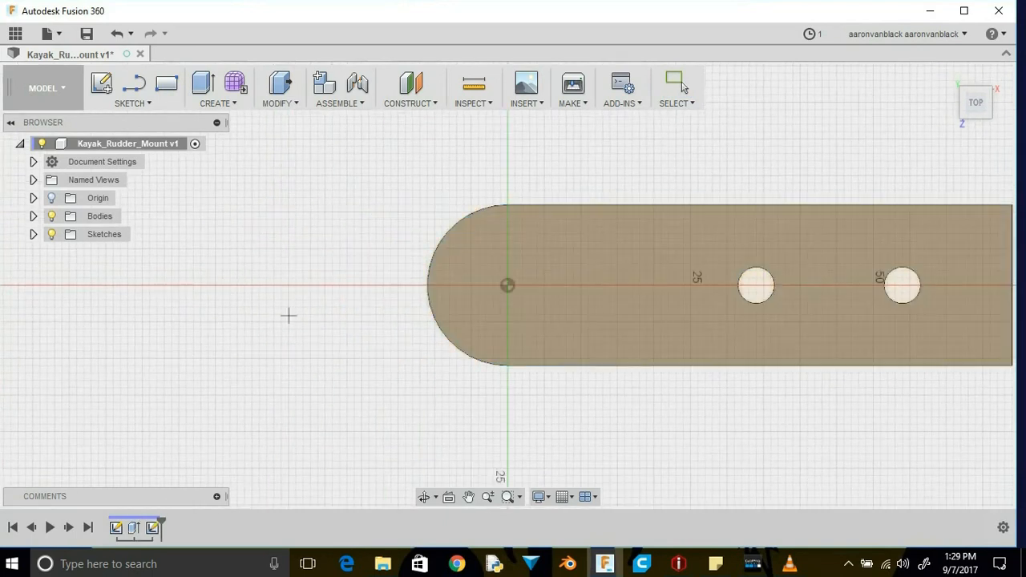
pyautogui.click(508, 285)
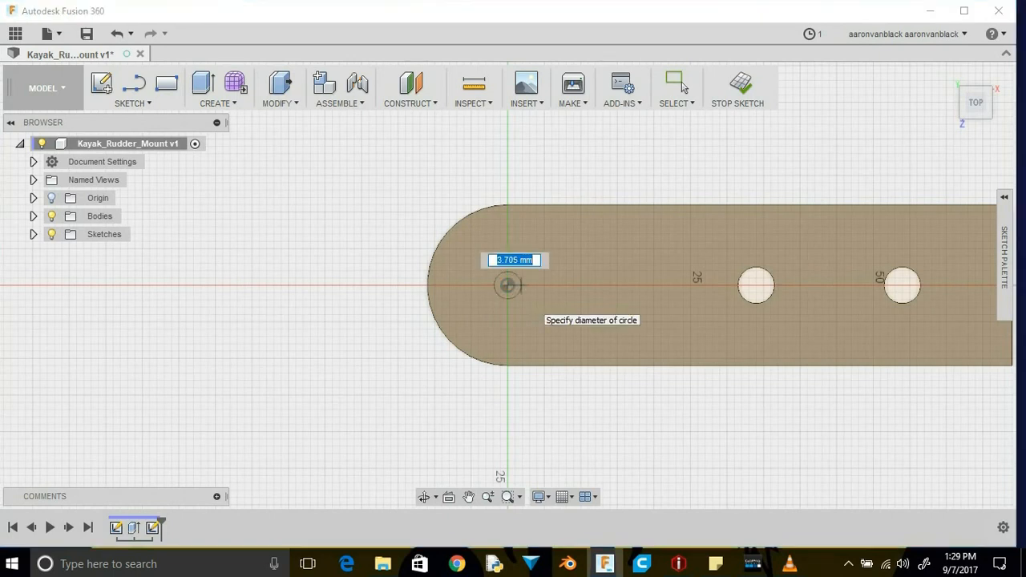
pyautogui.write('8.5')
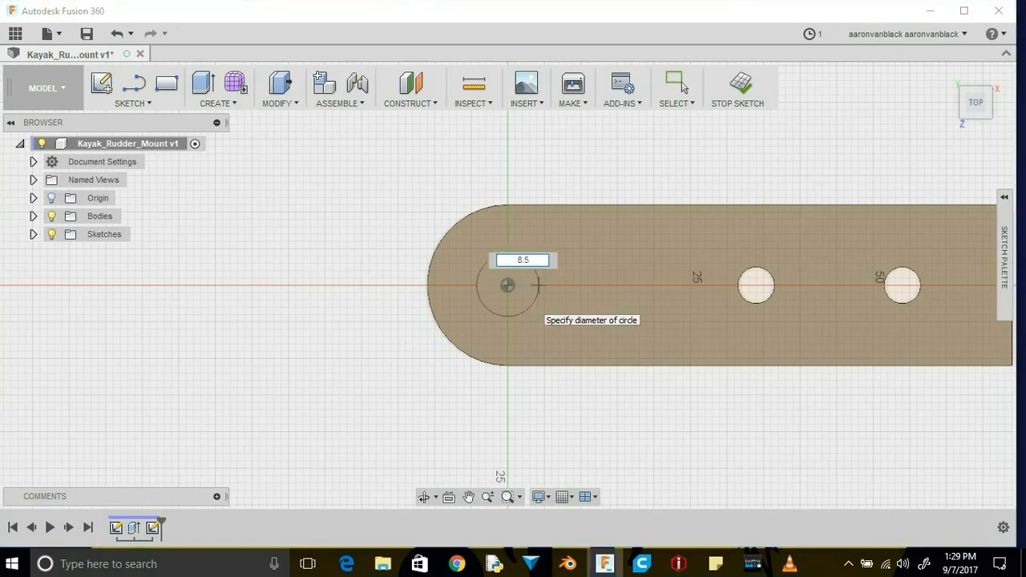
pyautogui.press('Return')
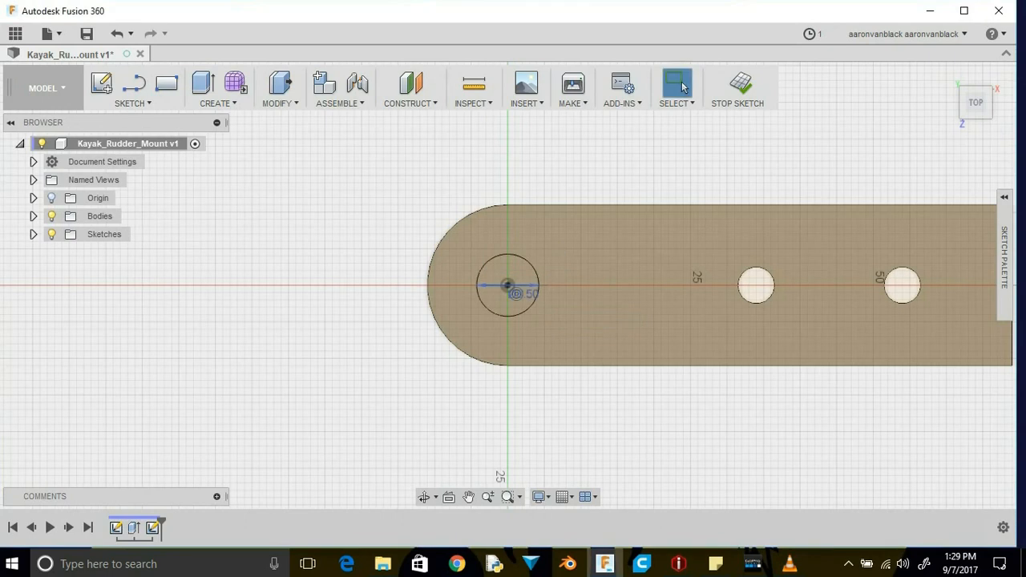
# Draw a concentric 6.5 mm diameter circle inside the 8.5 mm circle
pyautogui.click(507, 286)
pyautogui.write('6.5')
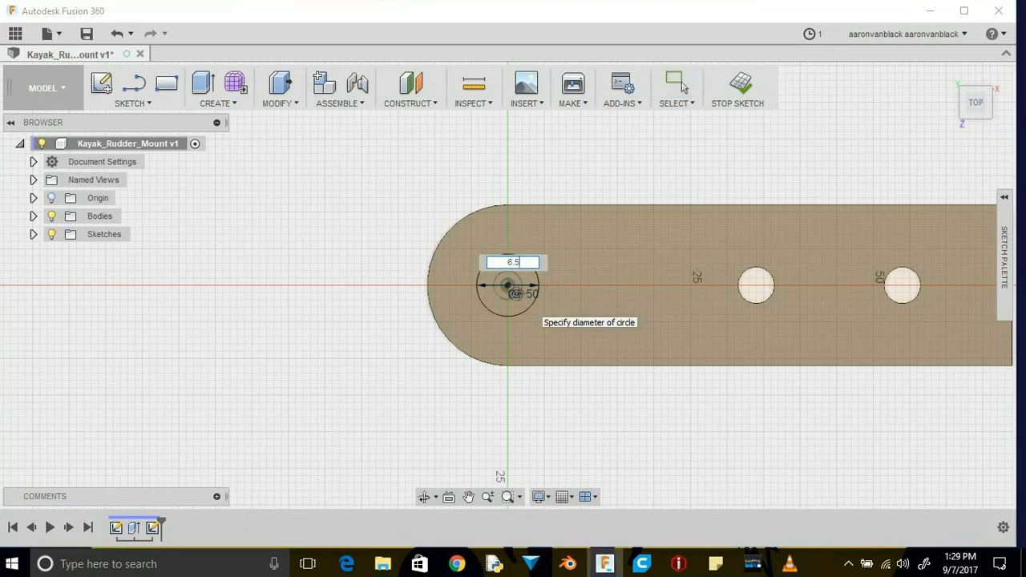
pyautogui.press('Return')
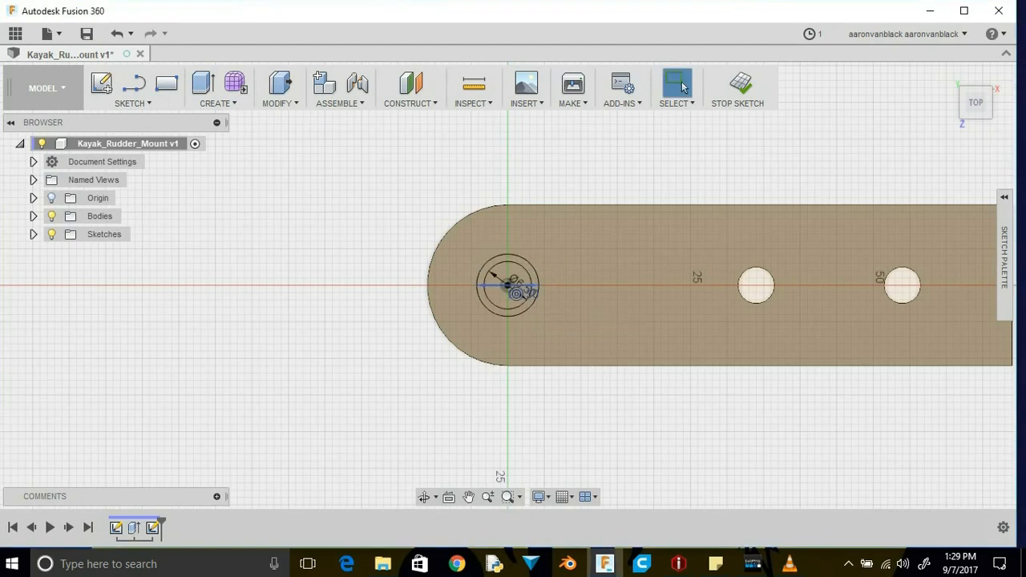
# Move the inner 6.5 mm circle 15.5 mm straight up from the plate's top face
pyautogui.keyDown('shift'); pyautogui.moveTo(561, 328); pyautogui.dragTo(551, 229, button='middle'); pyautogui.keyUp('shift')
pyautogui.moveTo(561, 264)
pyautogui.mouseDown(button='middle')
pyautogui.moveTo(477, 290)
pyautogui.moveTo(470, 333)
pyautogui.mouseUp(button='middle')
pyautogui.click(440, 331)
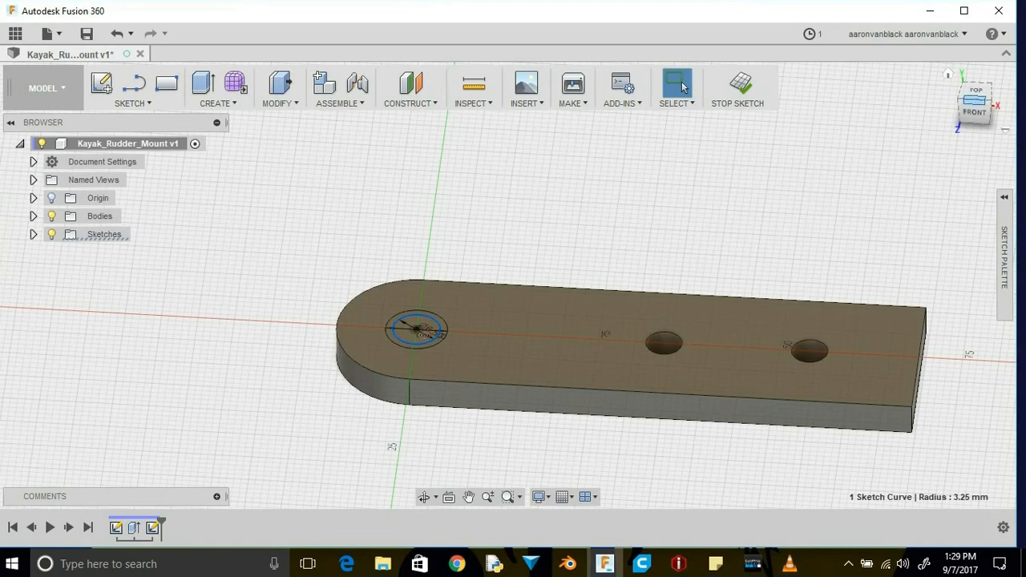
pyautogui.click(975, 113)
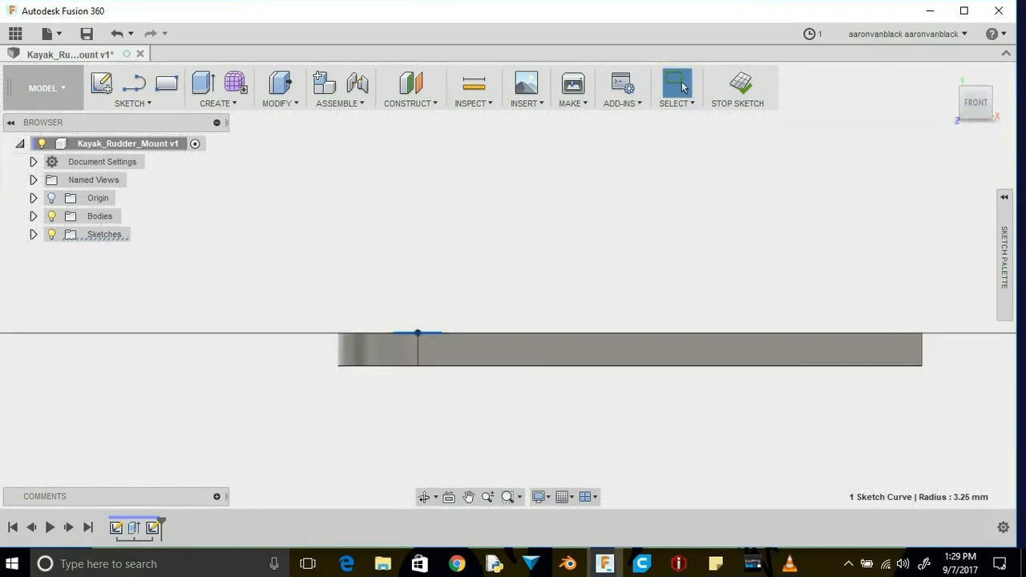
pyautogui.press('m')
pyautogui.moveTo(417, 289); pyautogui.dragTo(417, 265)
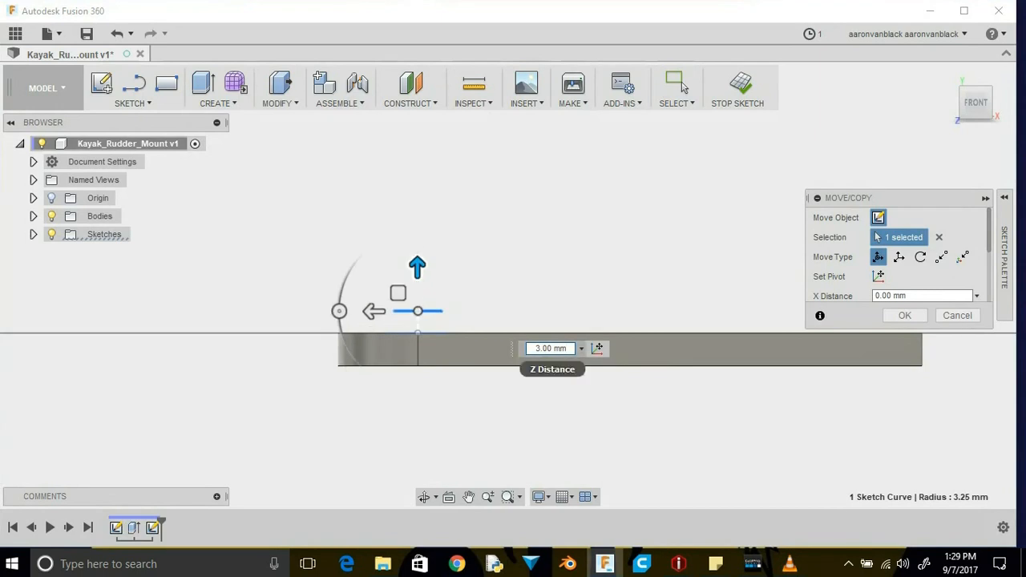
pyautogui.doubleClick(542, 348)
pyautogui.write('15.5')
pyautogui.press('Return')
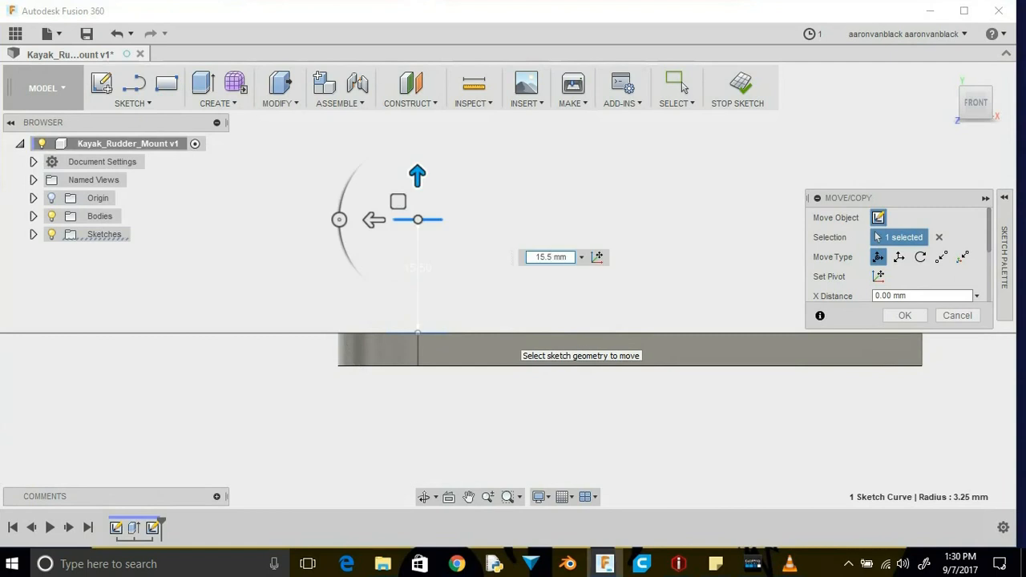
# Loft a tapered peg from the 8.5 mm circle on the plate to the raised 6.5 mm circle, joined to the plate
pyautogui.click(681, 86)
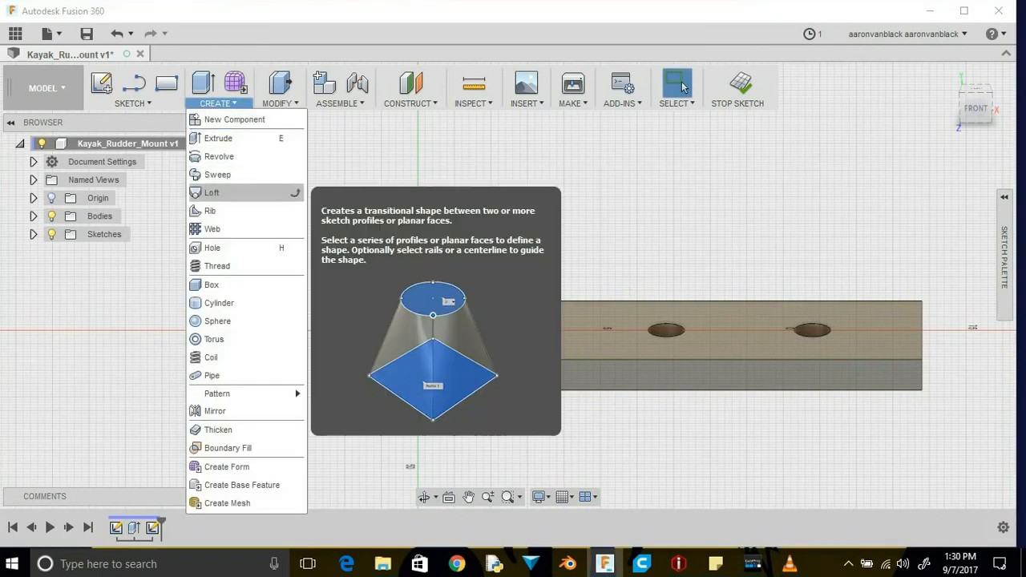
pyautogui.click(295, 192)
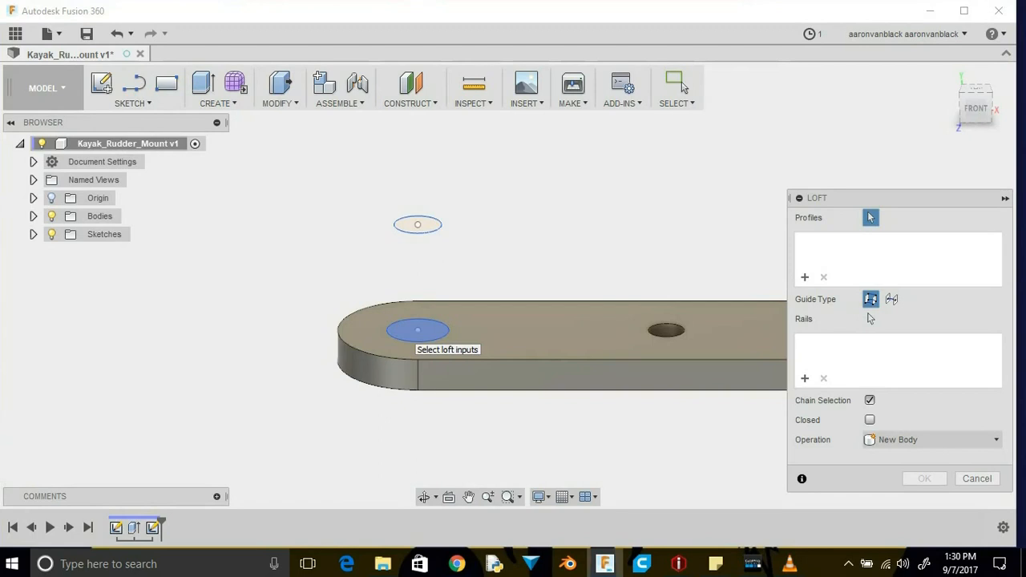
pyautogui.click(418, 330)
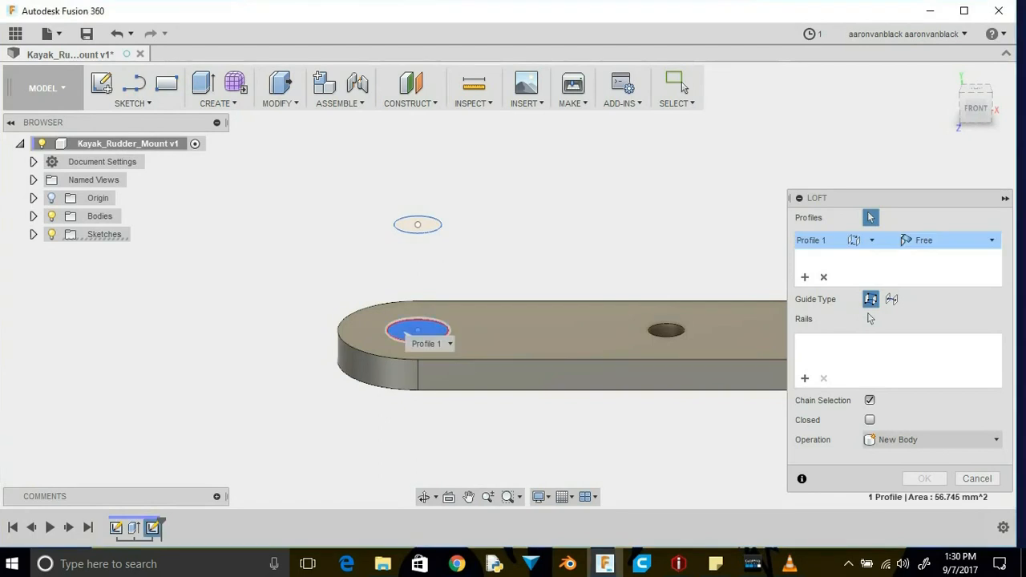
pyautogui.click(418, 224)
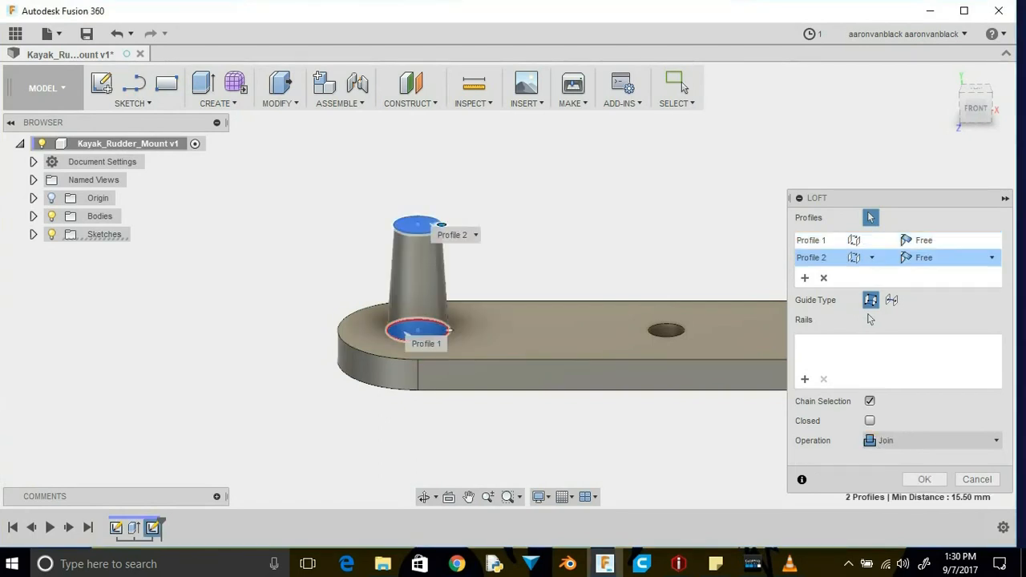
pyautogui.press('Return')
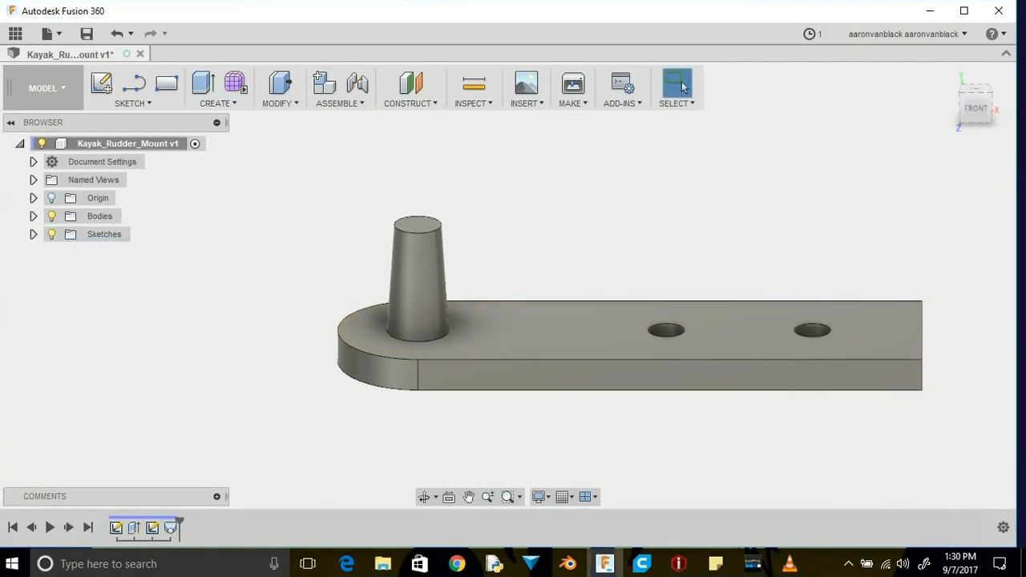
# Fillet the edge where the peg meets the plate with a 2 mm radius
pyautogui.click(277, 103)
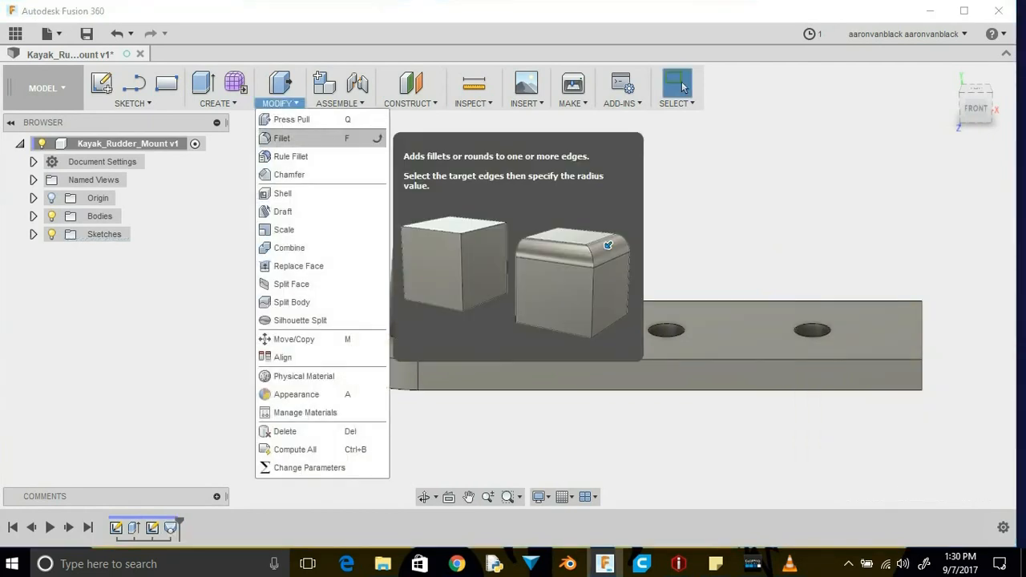
pyautogui.click(375, 138)
pyautogui.click(441, 331)
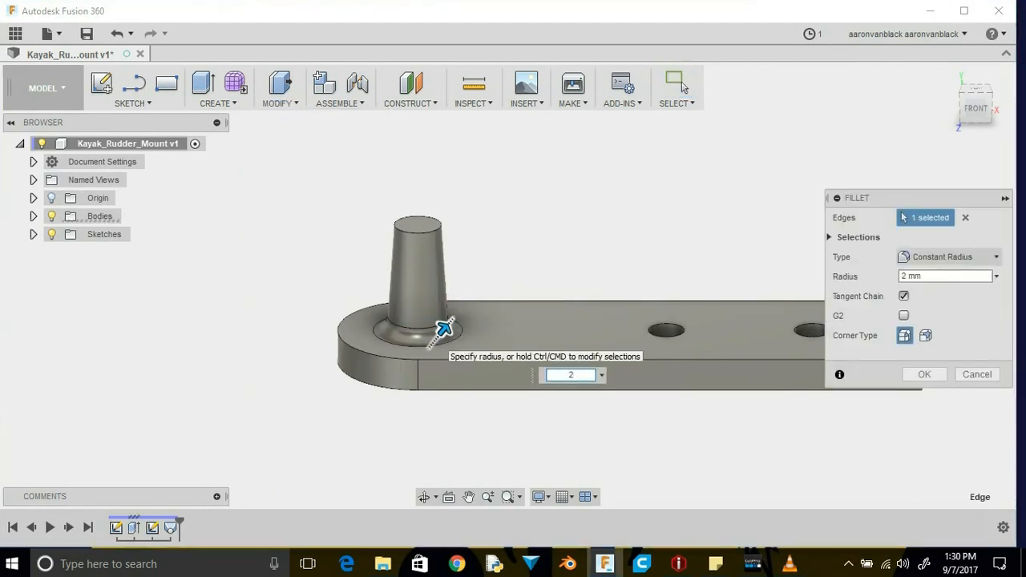
pyautogui.press('Return')
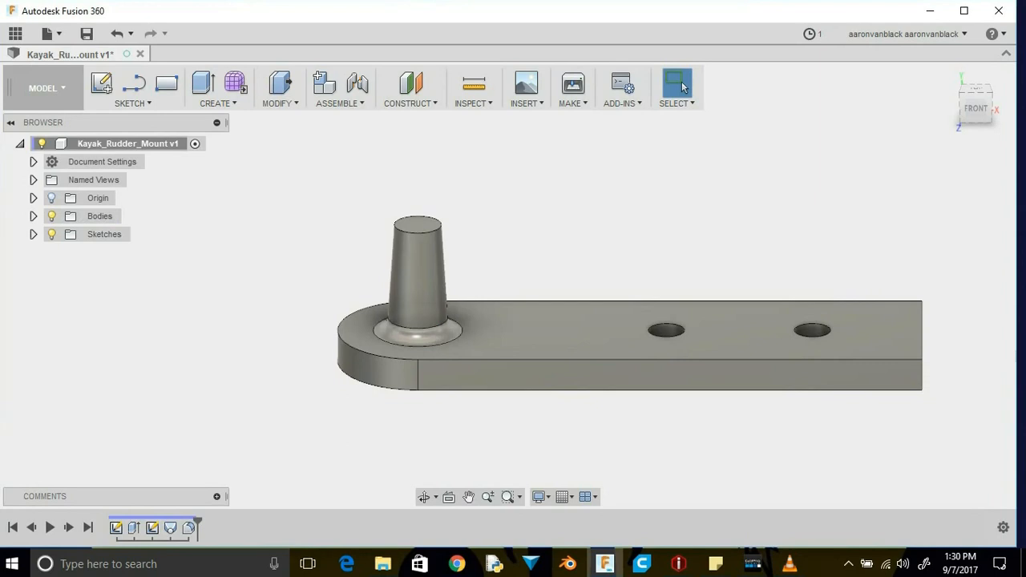
# Chamfer the underside edges of both plate holes with an equal distance of 3 mm
pyautogui.moveTo(641, 336); pyautogui.dragTo(497, 275, button='middle')
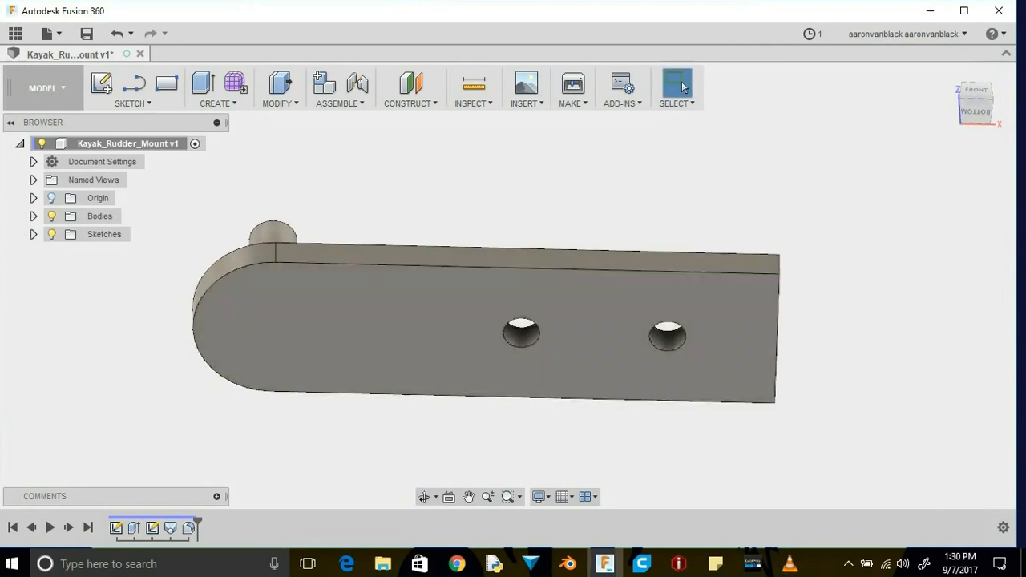
pyautogui.click(514, 320)
pyautogui.keyDown('shift'); pyautogui.click(667, 324); pyautogui.keyUp('shift')
pyautogui.click(280, 103)
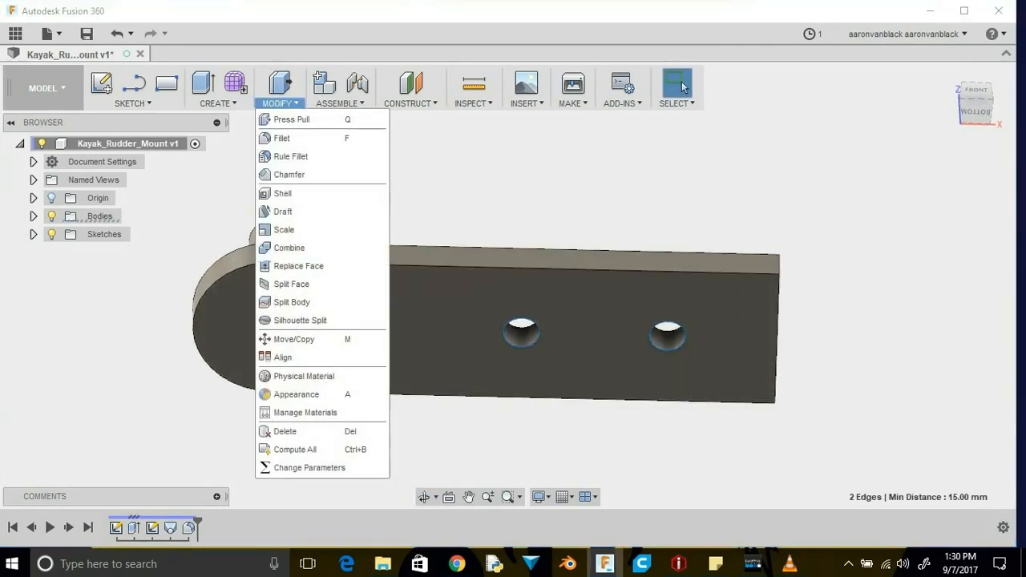
pyautogui.click(376, 174)
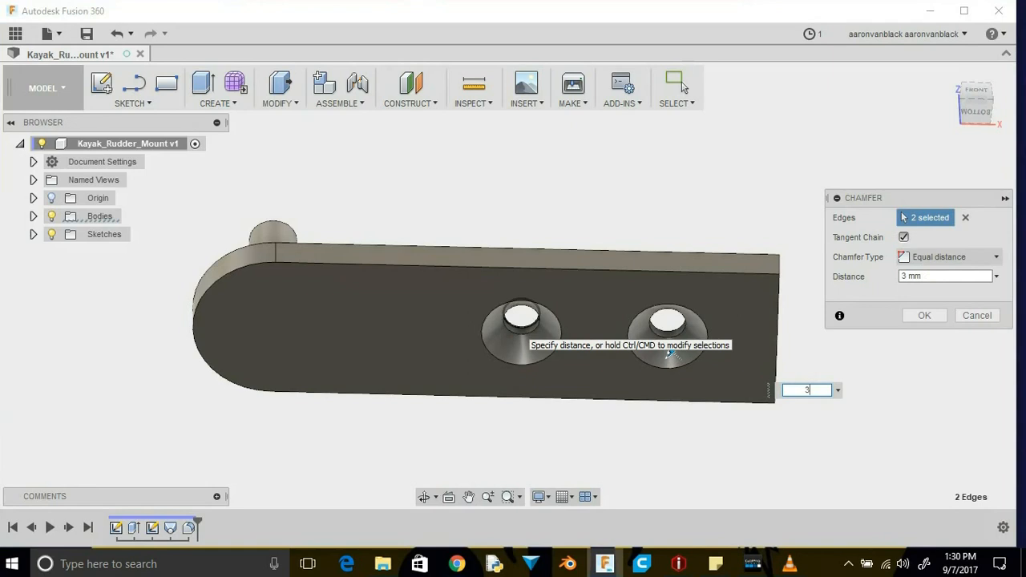
pyautogui.write('3')
pyautogui.press('Return')
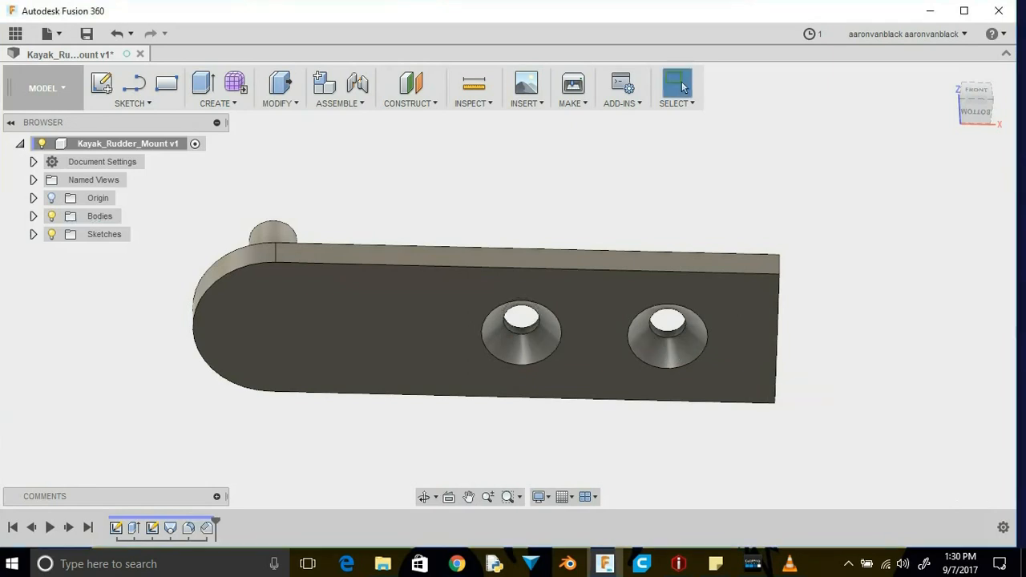
# Export the body as an STL without sending it to a print utility, overwriting Kayak_Rudder_Mount in My STL Files
pyautogui.moveTo(484, 201)
pyautogui.keyDown('shift'); pyautogui.mouseDown(button='middle')
pyautogui.moveTo(481, 298)
pyautogui.moveTo(409, 337)
pyautogui.moveTo(341, 329)
pyautogui.moveTo(337, 316)
pyautogui.moveTo(348, 343)
pyautogui.mouseUp(button='middle'); pyautogui.keyUp('shift')
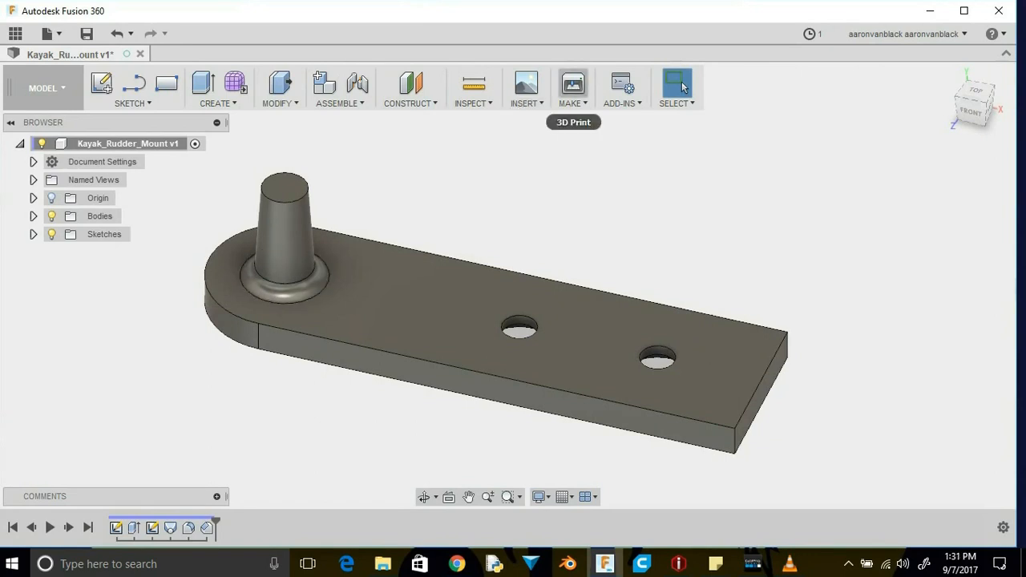
pyautogui.click(573, 85)
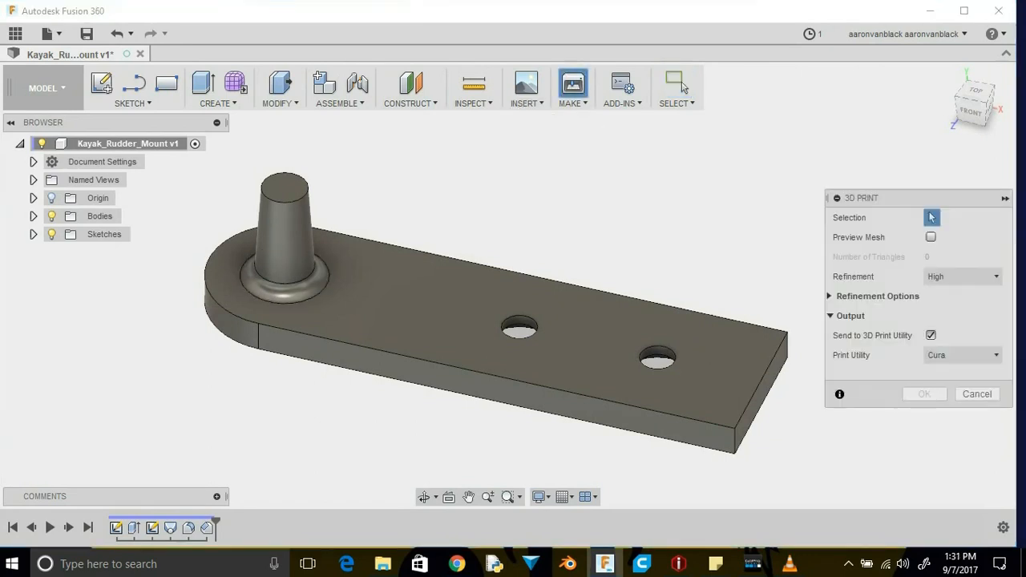
pyautogui.click(931, 335)
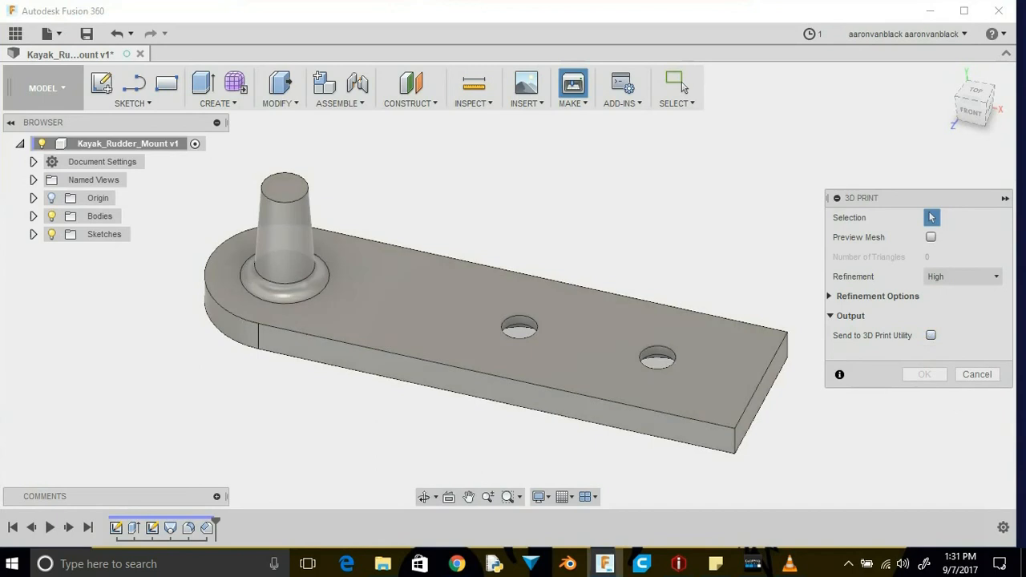
pyautogui.click(690, 344)
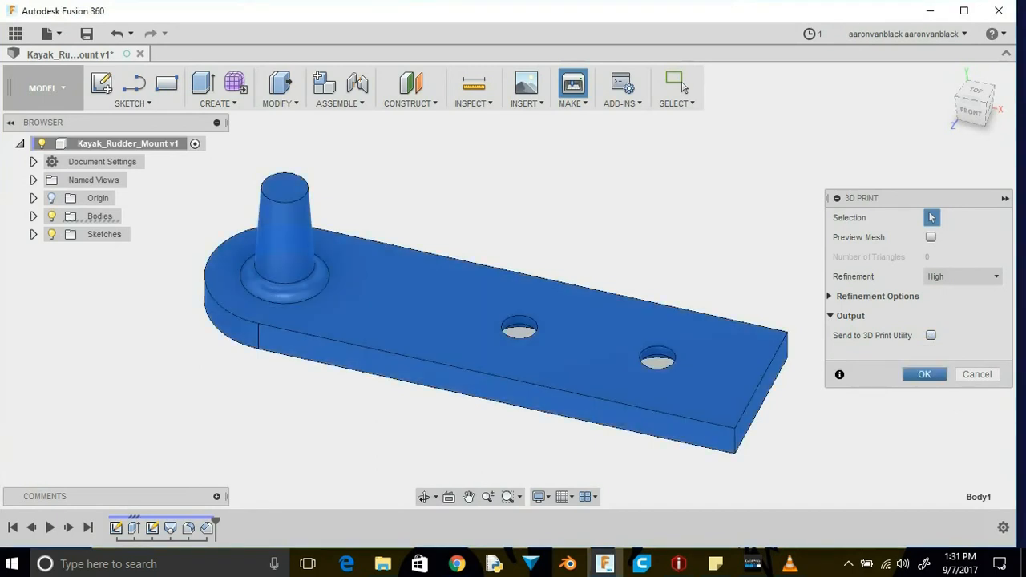
pyautogui.click(924, 374)
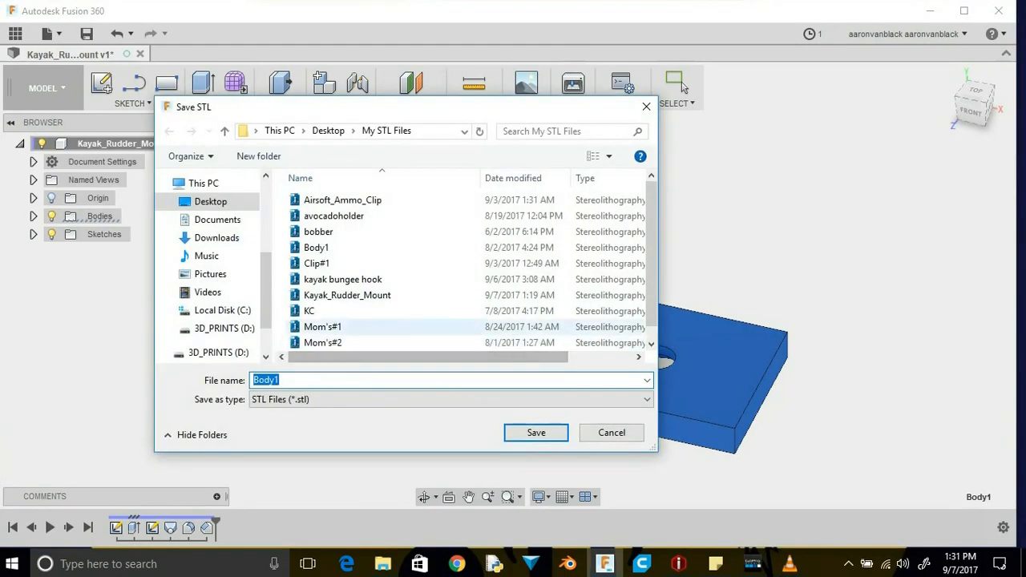
pyautogui.click(347, 296)
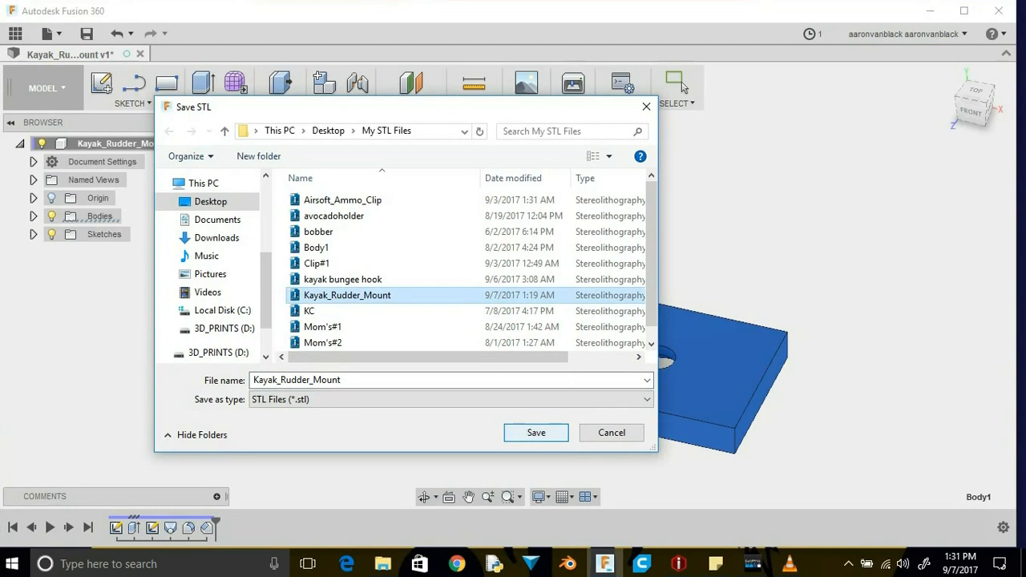
pyautogui.press('Return')
pyautogui.press('Left')
pyautogui.press('Return')
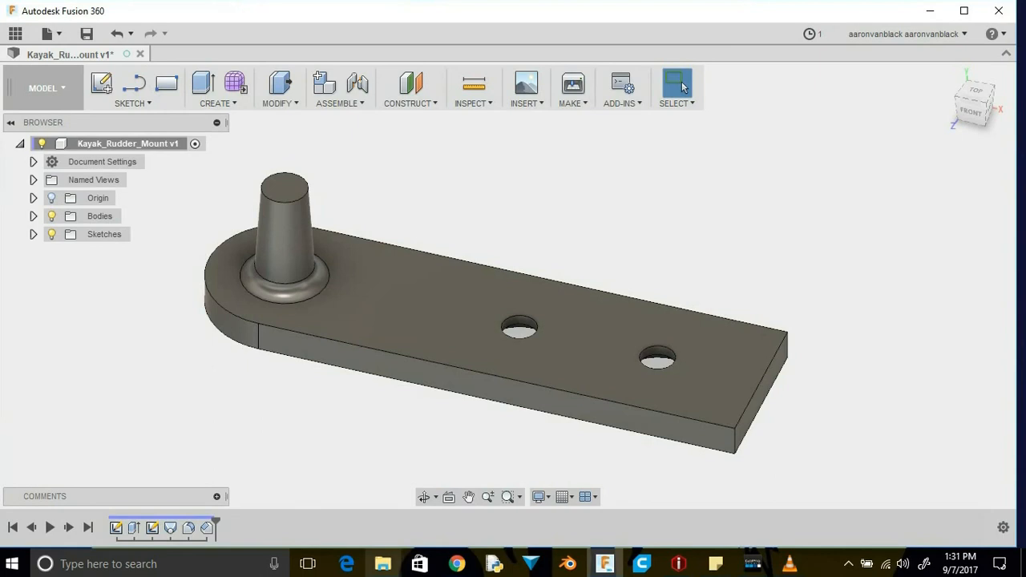
# Open Kayak_Rudder_Mount from the My STL Files folder in ideaMaker
pyautogui.click(382, 564)
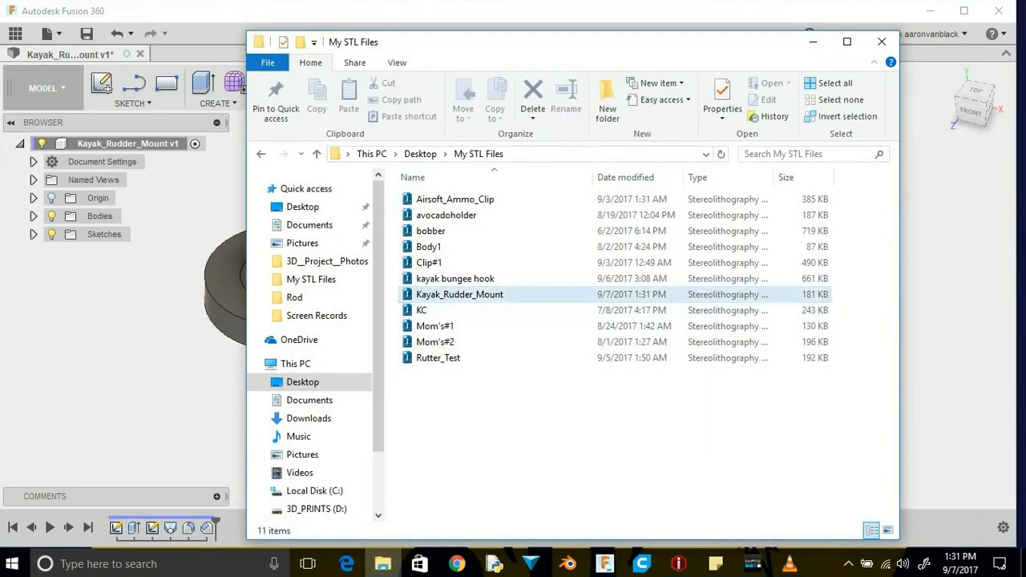
pyautogui.doubleClick(459, 295)
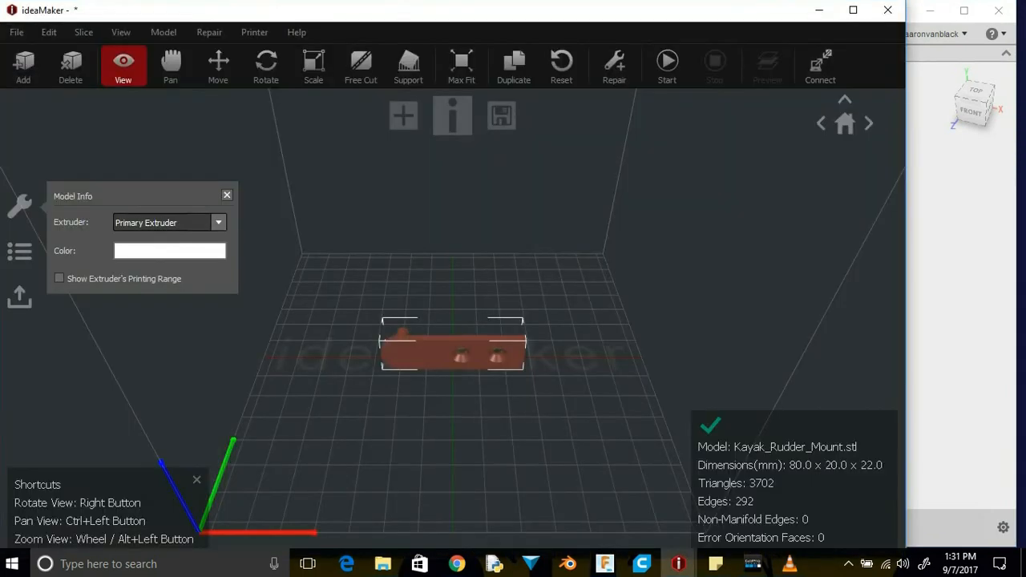
pyautogui.scroll(-2, 453, 337)
pyautogui.scroll(4, 453, 337)
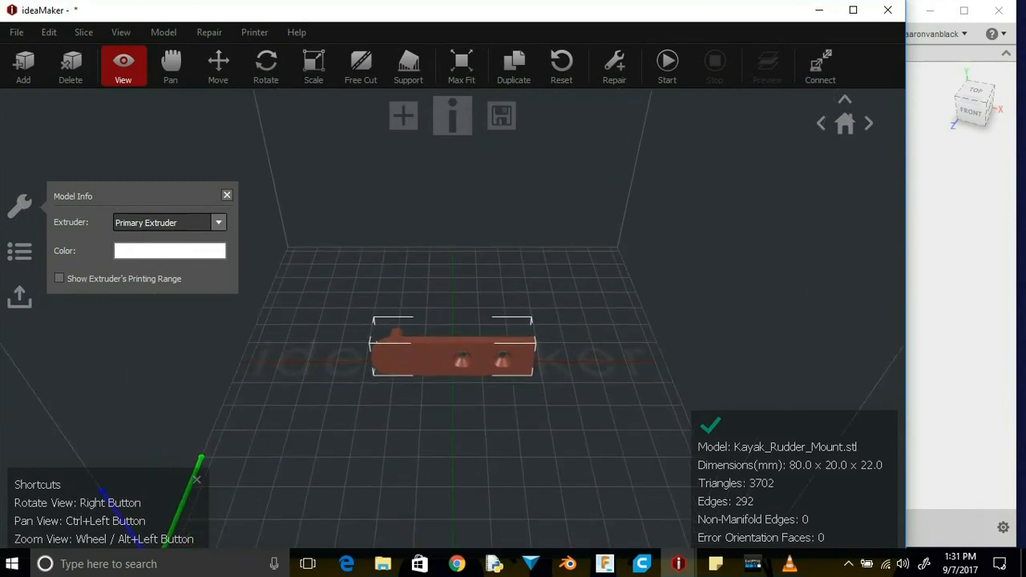
pyautogui.moveTo(498, 321); pyautogui.dragTo(429, 341, button='right')
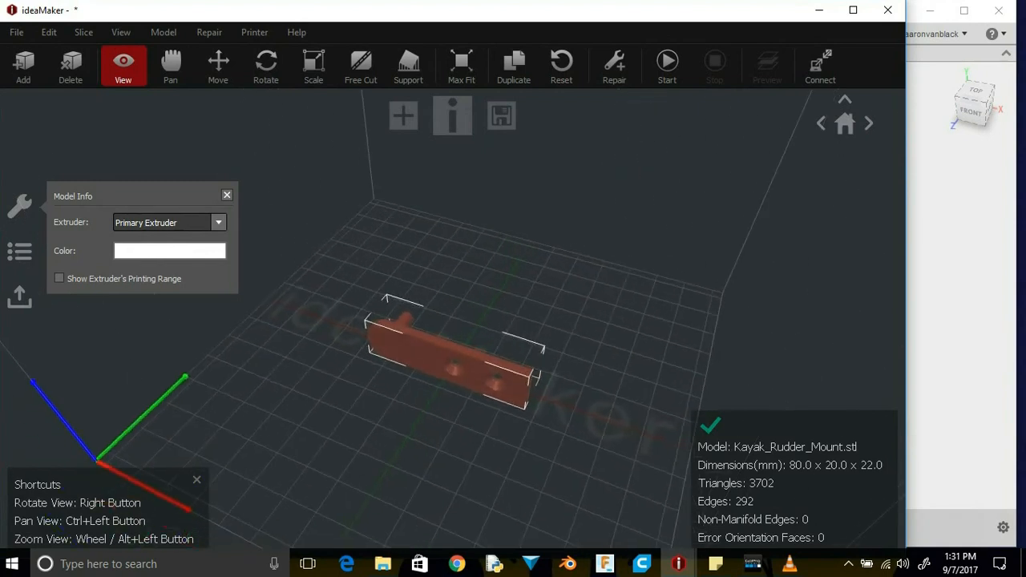
# Rotate the model 90 degrees about the X-axis so the plate lies flat with the peg pointing up
pyautogui.click(266, 65)
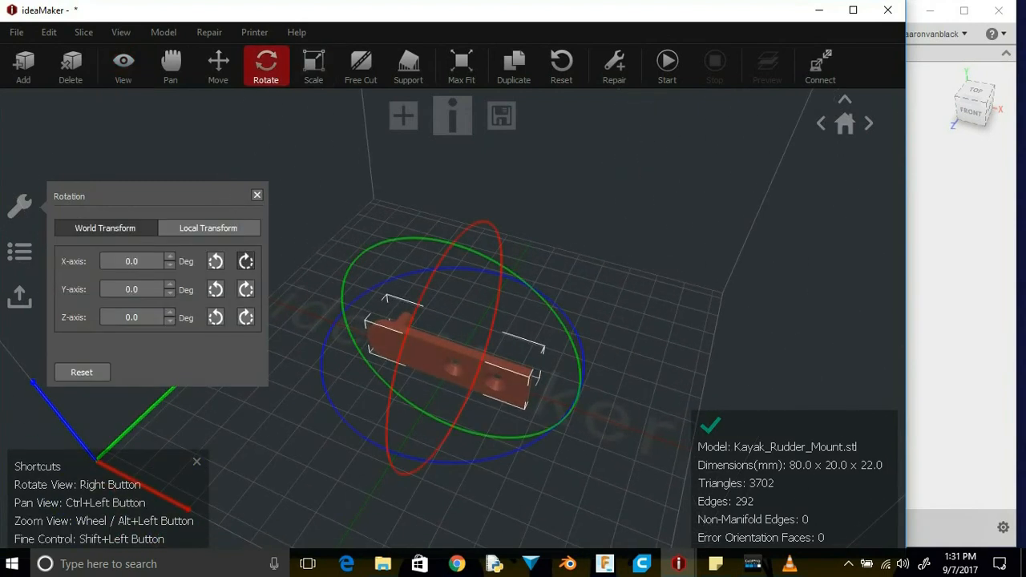
pyautogui.click(246, 261)
pyautogui.moveTo(481, 321); pyautogui.dragTo(459, 311, button='right')
pyautogui.scroll(3, 465, 337)
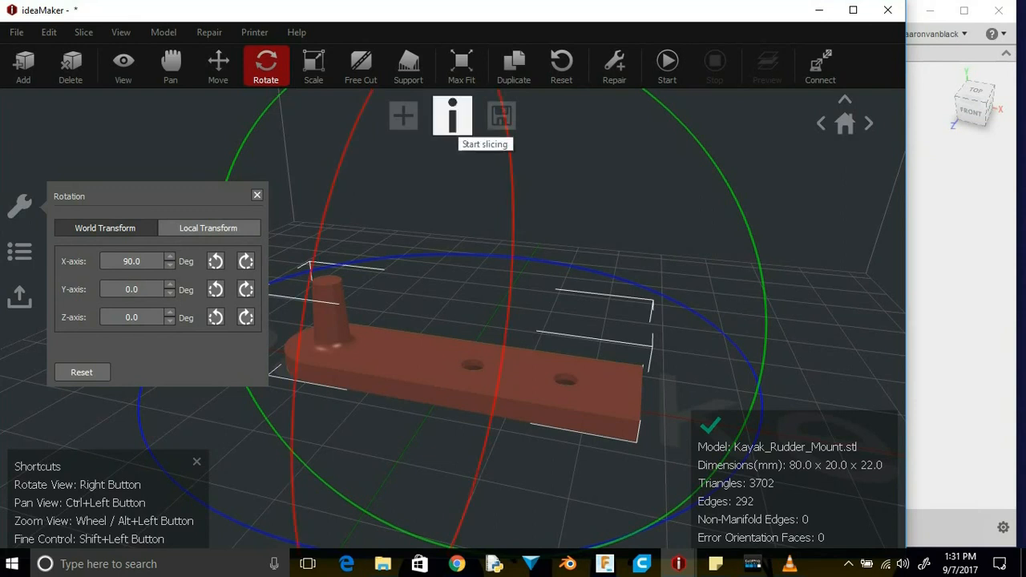
# Slice the model with the PETG MakerGeek 245deg template, reviewing its advanced layer and ooze settings first
pyautogui.click(452, 115)
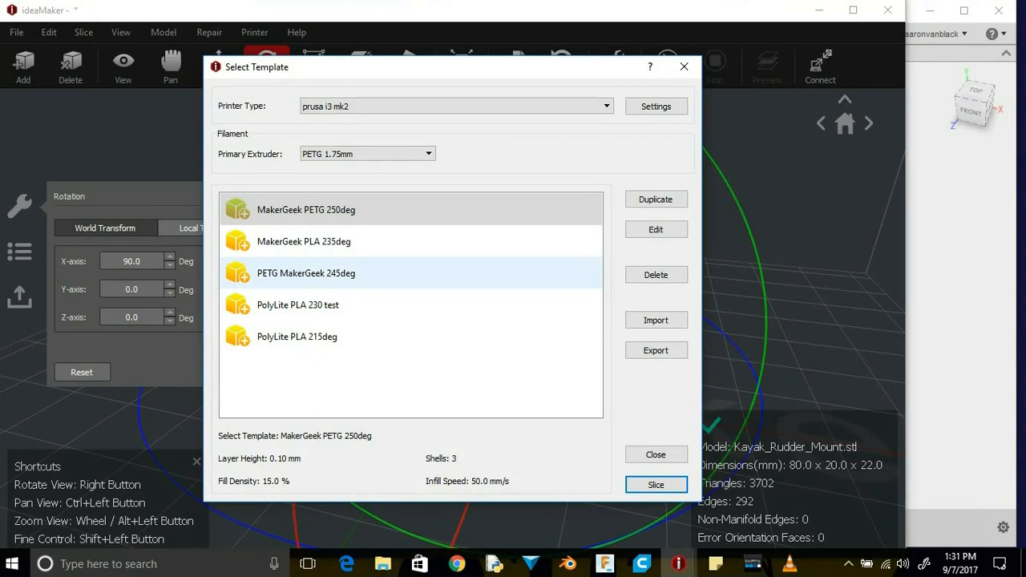
pyautogui.click(307, 272)
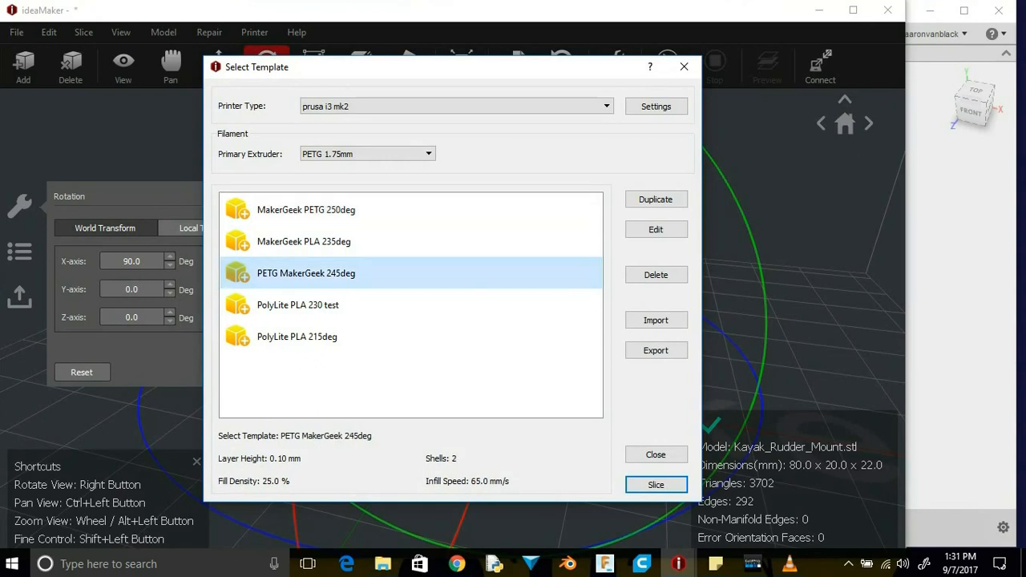
pyautogui.click(656, 229)
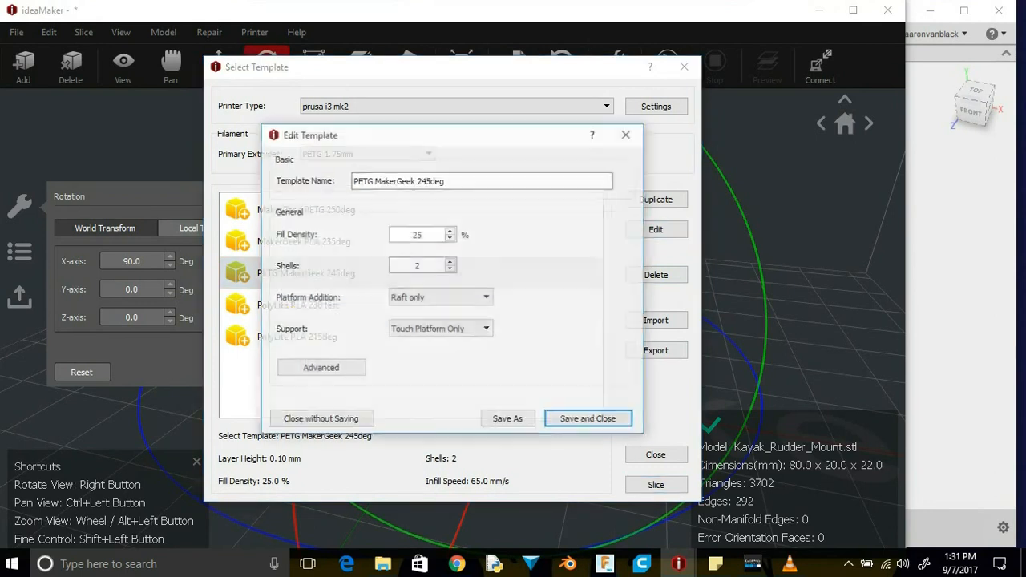
pyautogui.click(320, 368)
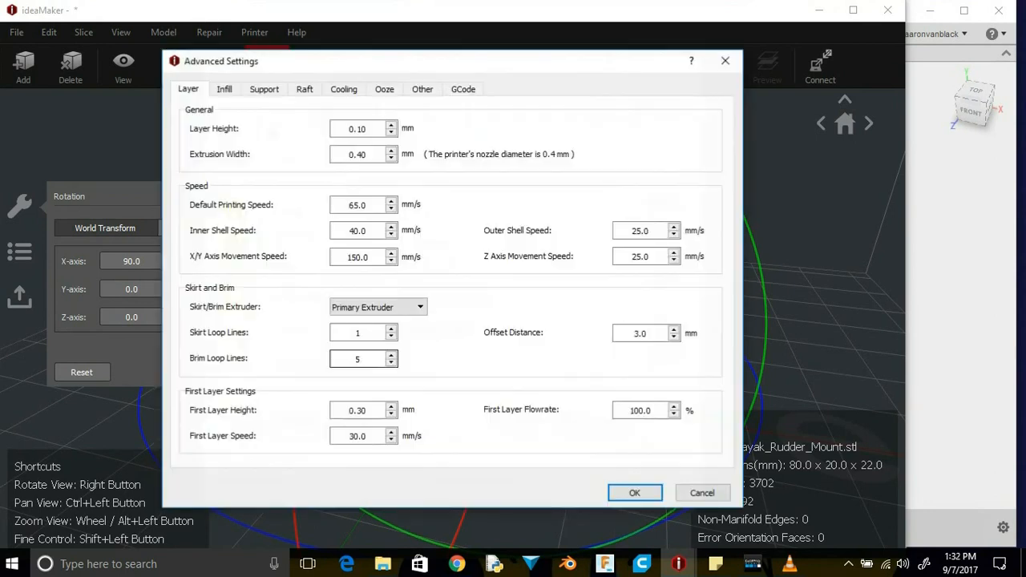
pyautogui.click(385, 89)
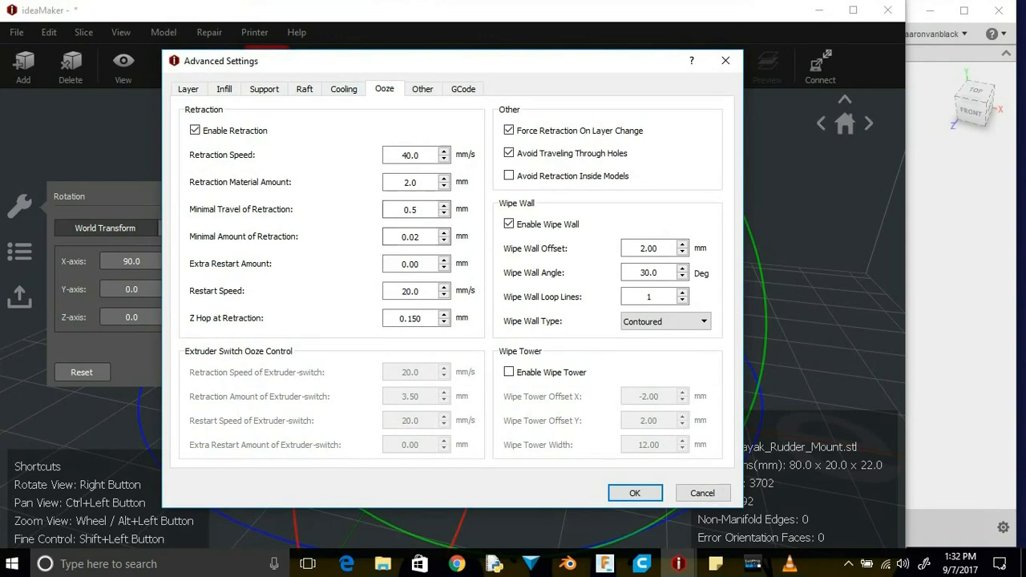
pyautogui.click(635, 493)
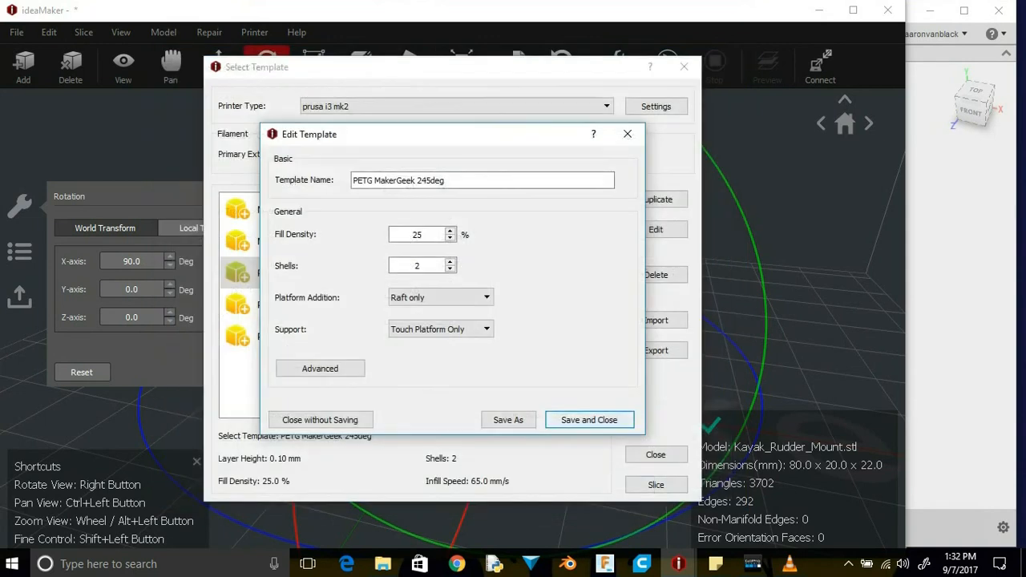
pyautogui.press('Return')
pyautogui.click(656, 485)
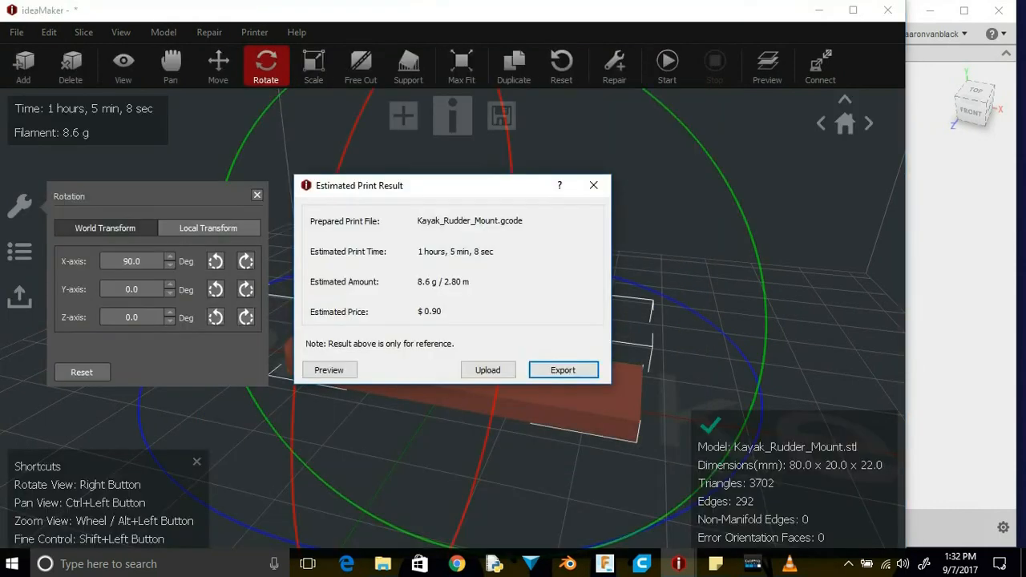
# Preview the sliced rudder mount in 3D to examine its layers and raft, and close the preview
pyautogui.click(328, 370)
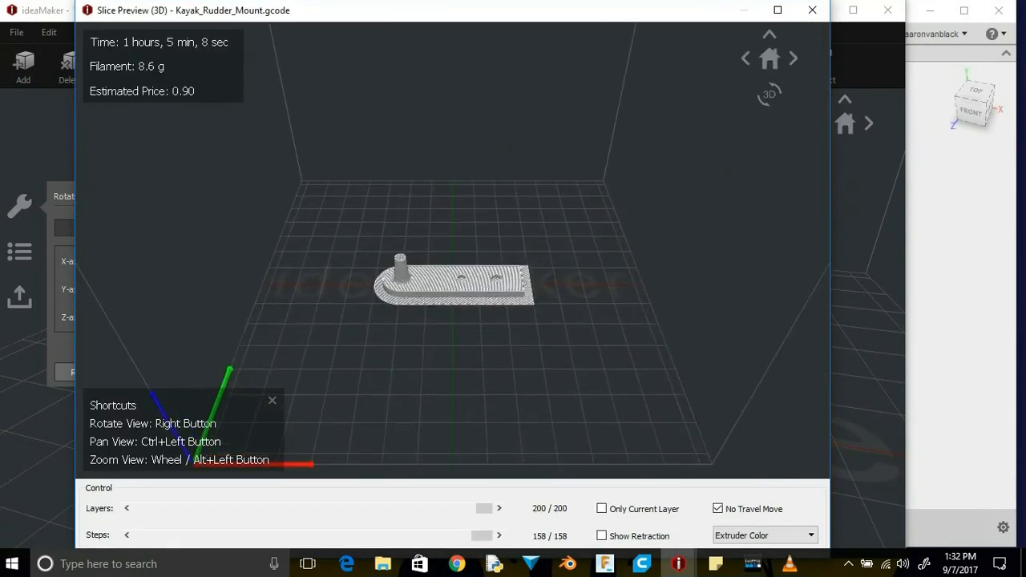
pyautogui.moveTo(484, 509)
pyautogui.mouseDown()
pyautogui.moveTo(141, 508)
pyautogui.moveTo(483, 509)
pyautogui.mouseUp()
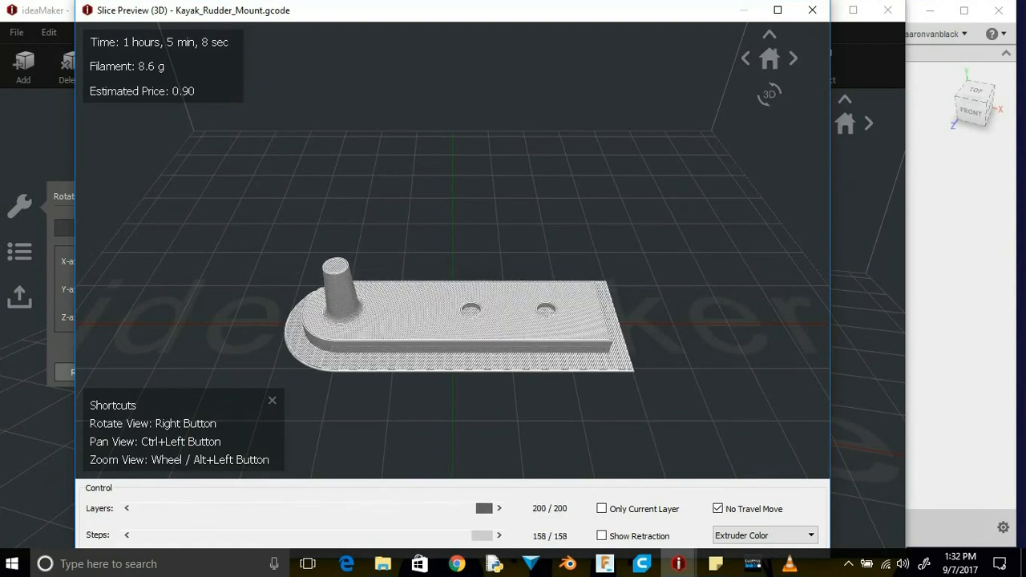
pyautogui.click(812, 10)
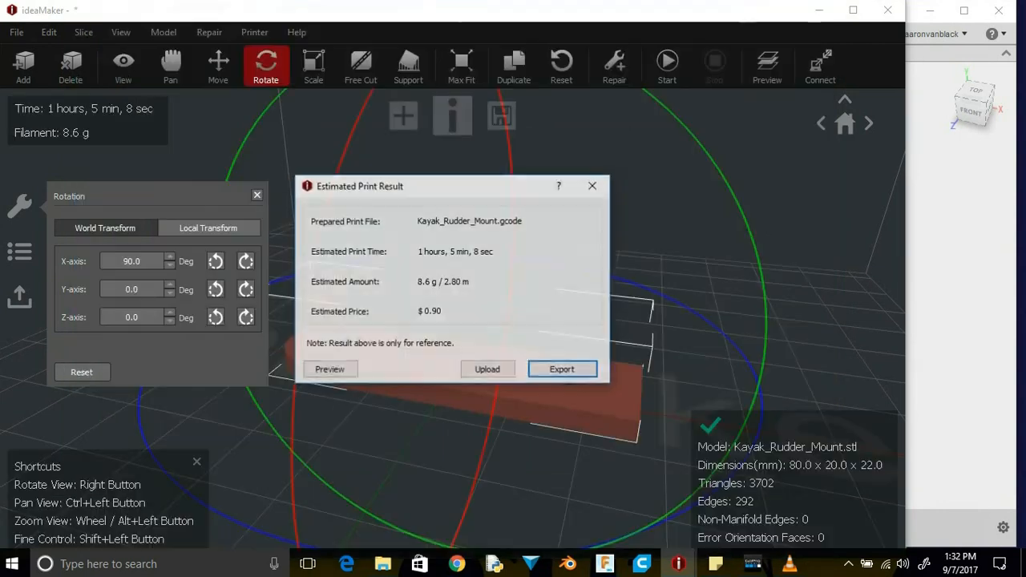
# Export the print file Kayak_Rudder_Mount.gcode to the 3D_PRINTS (D:) drive
pyautogui.click(562, 370)
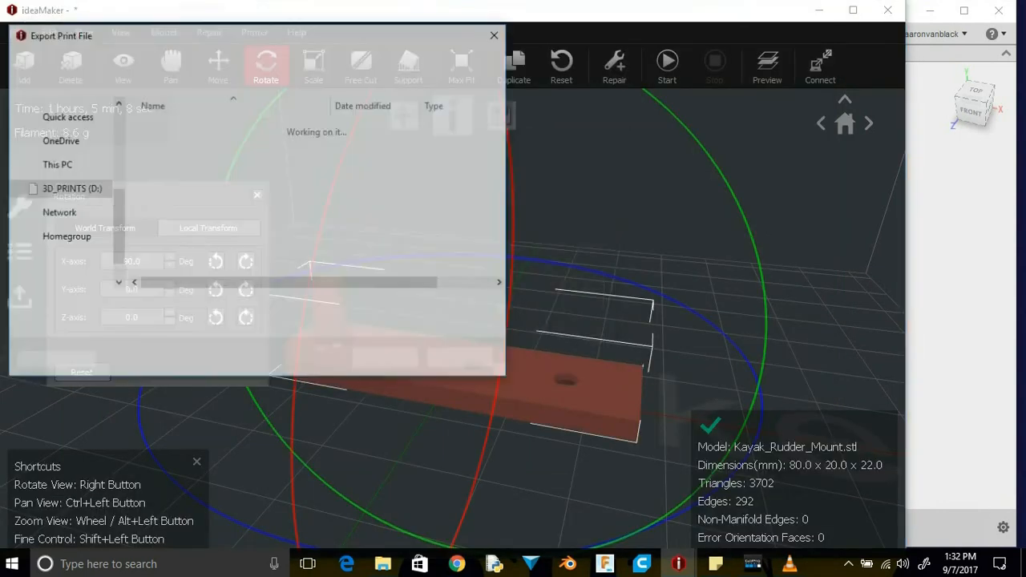
pyautogui.press('Return')
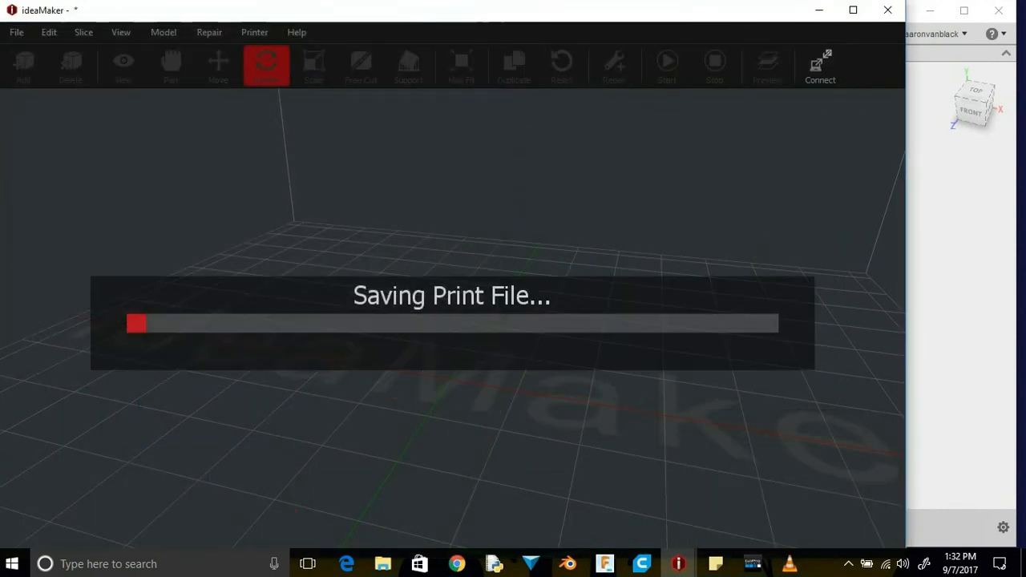
pyautogui.press('Return')
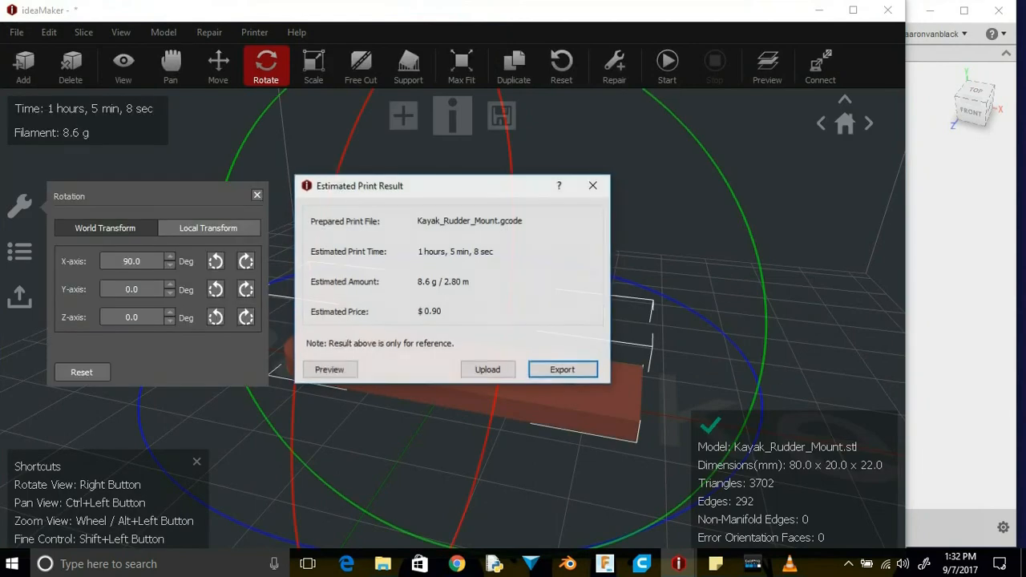